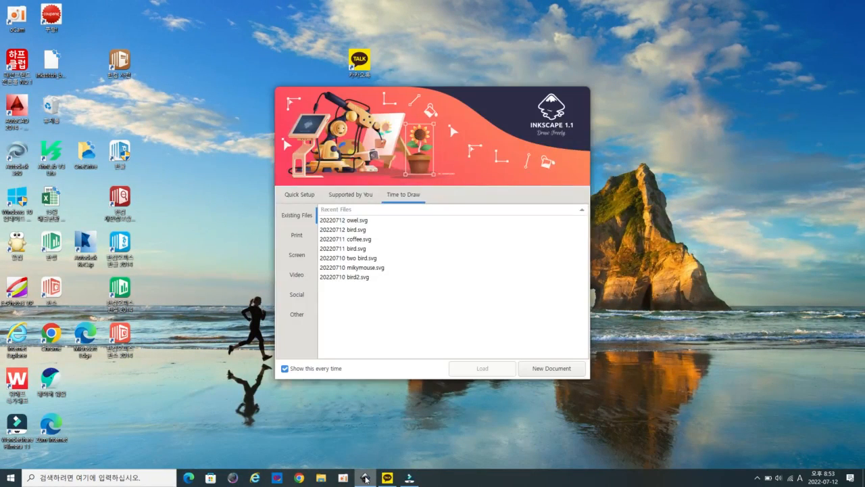
Step: Create a new blank document, and open the Pixabay site in a new Chrome tab
click(556, 369)
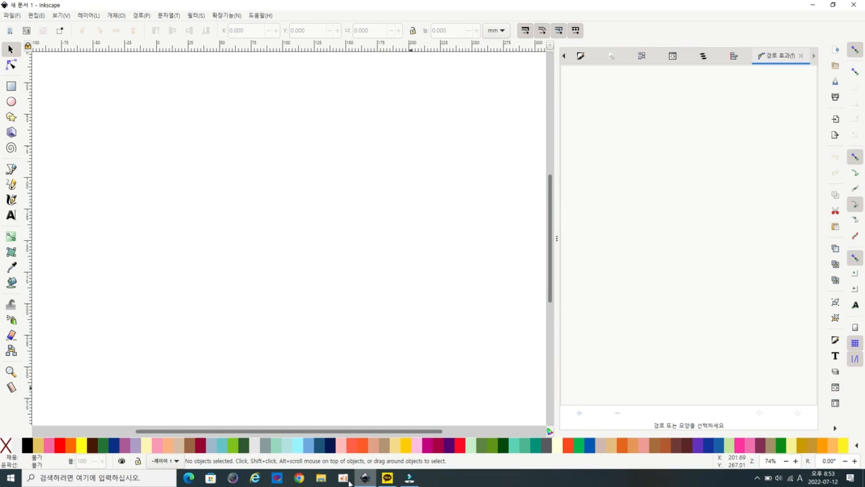
click(301, 480)
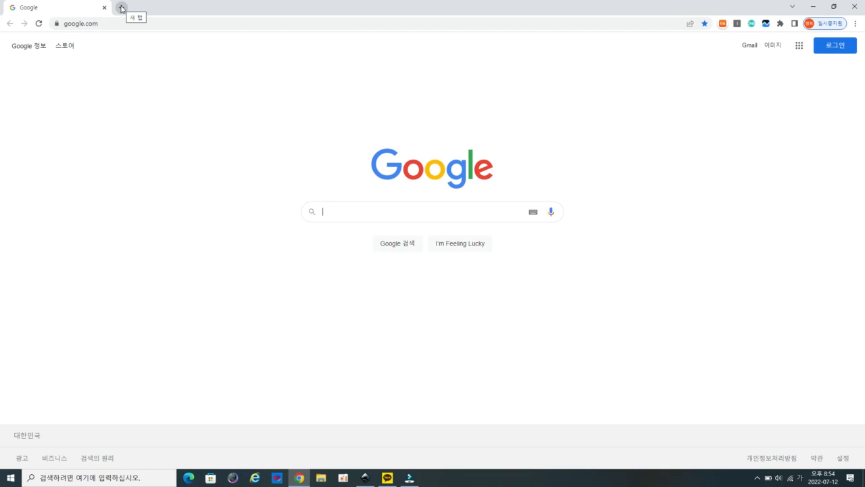
click(121, 8)
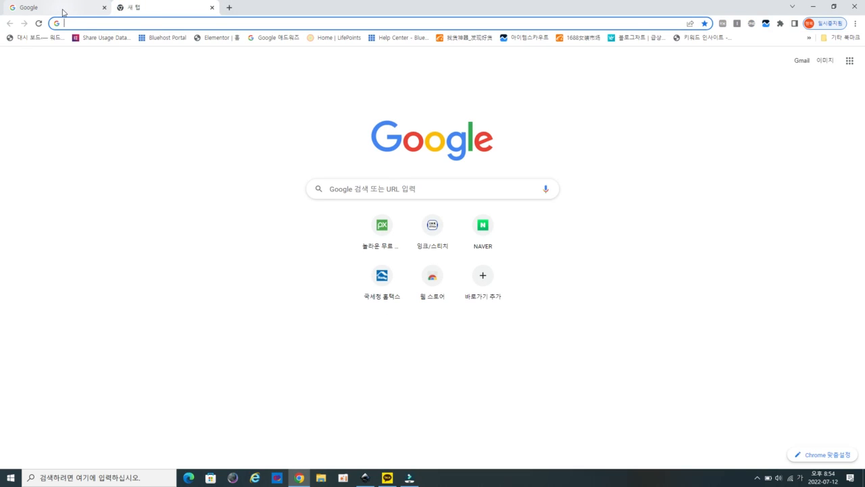
click(383, 228)
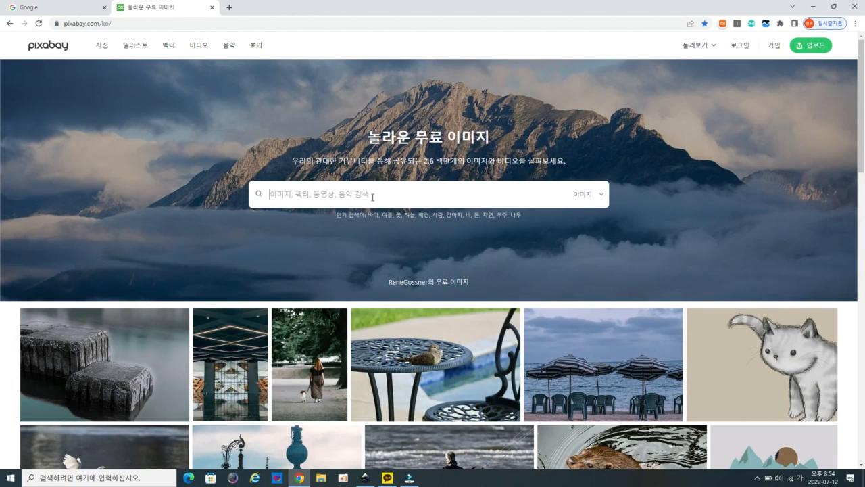
Step: Search Pixabay for "새" with the results limited to vector graphics (벡터 그래픽)
text(ㅅ)
click(588, 194)
click(592, 260)
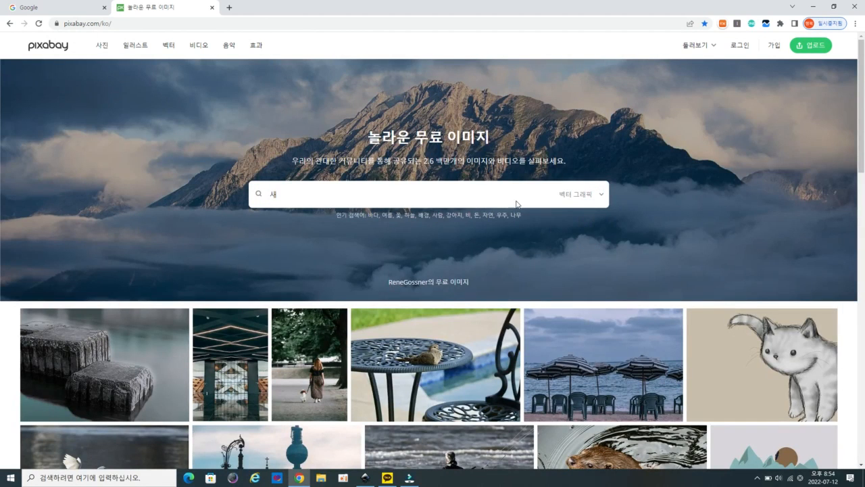
key(Return)
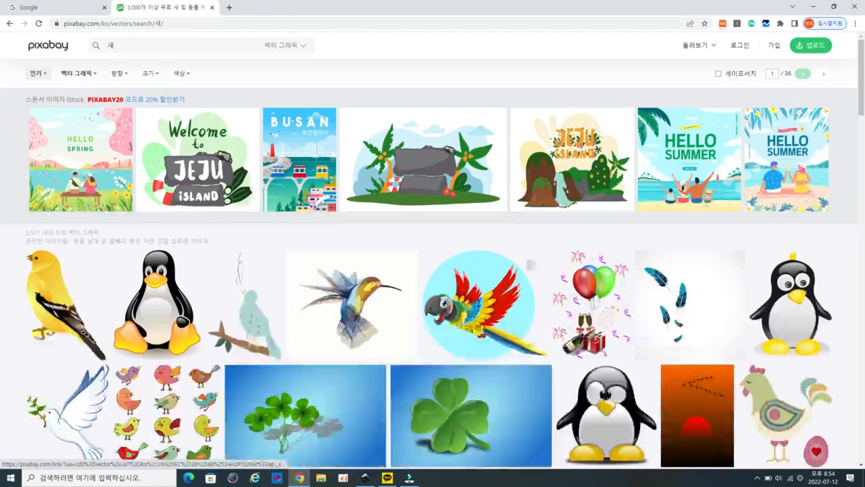
Step: Browse the bird results and open the image of two black-and-white flying birds
scroll(270, 248, down, 4)
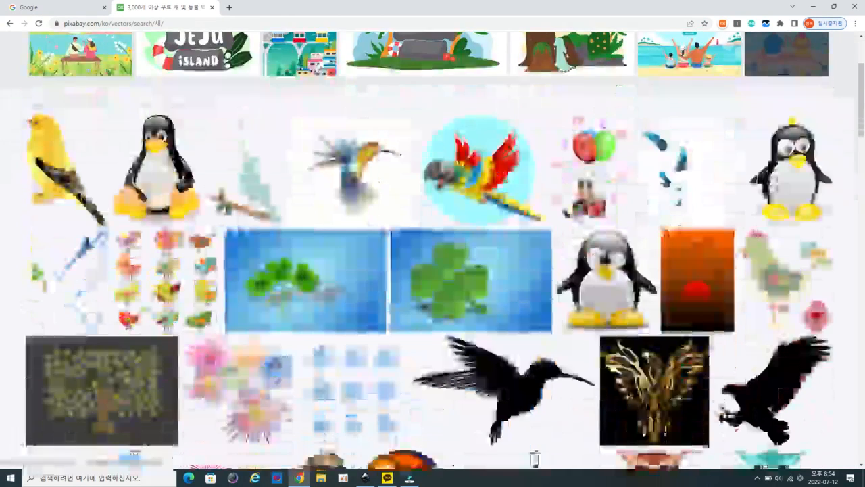
scroll(269, 248, down, 6)
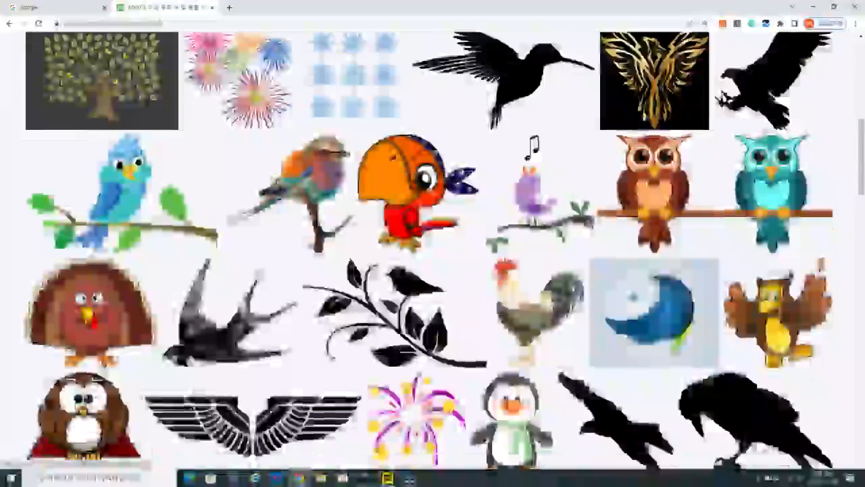
scroll(432, 257, down, 7)
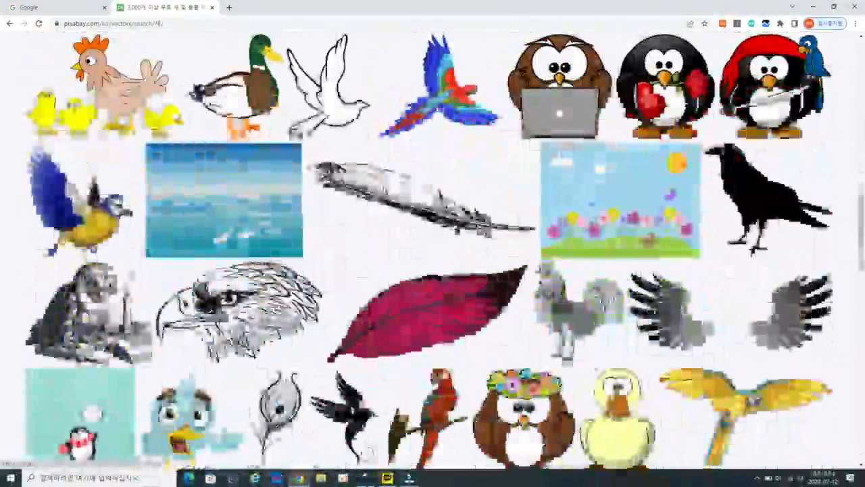
scroll(433, 256, down, 3)
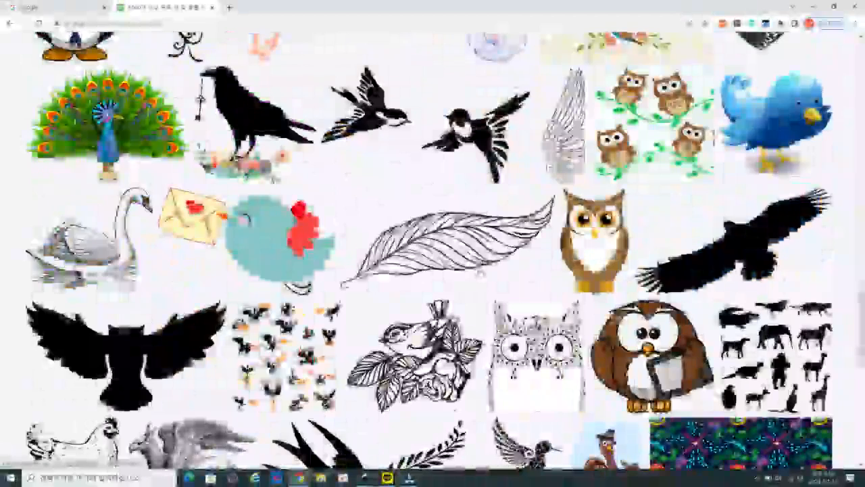
scroll(372, 227, up, 1)
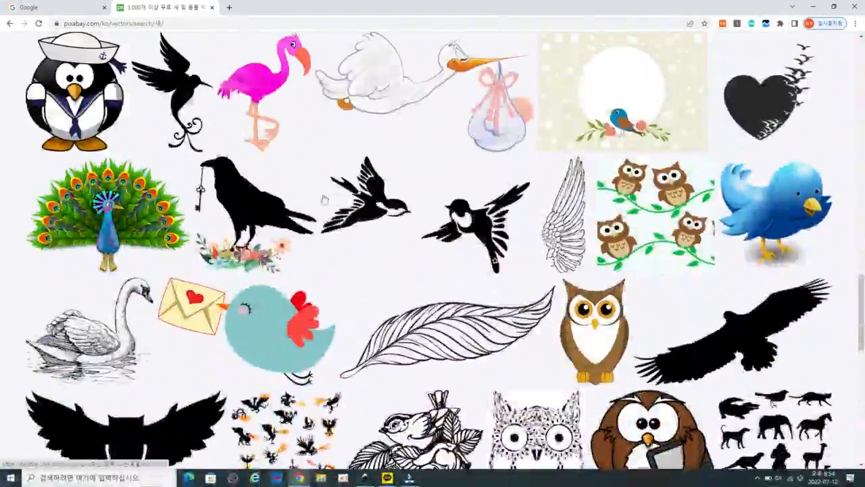
click(475, 225)
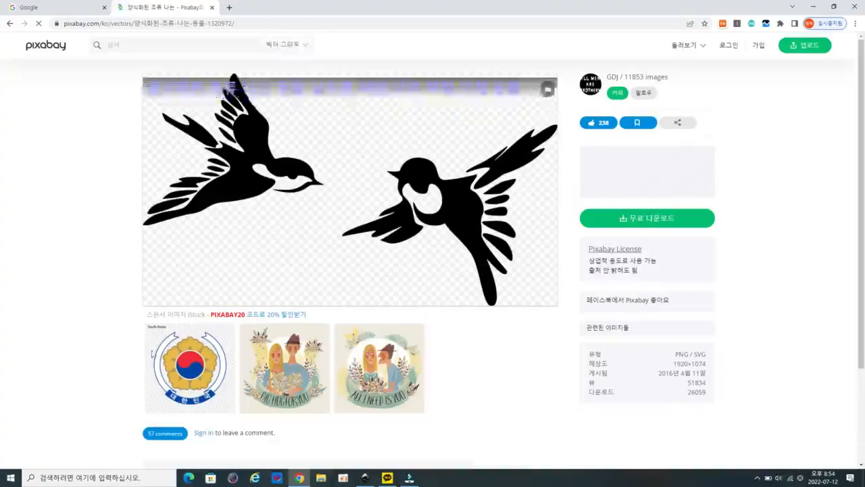
Step: Download the two-bird image as a 1280×716 PNG, completing the captcha by selecting all motorcycle pictures
click(649, 221)
click(616, 301)
click(376, 261)
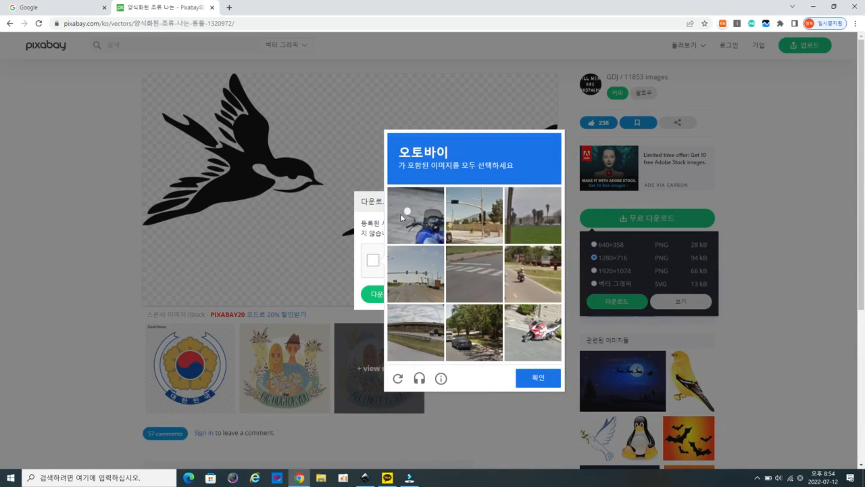
click(423, 216)
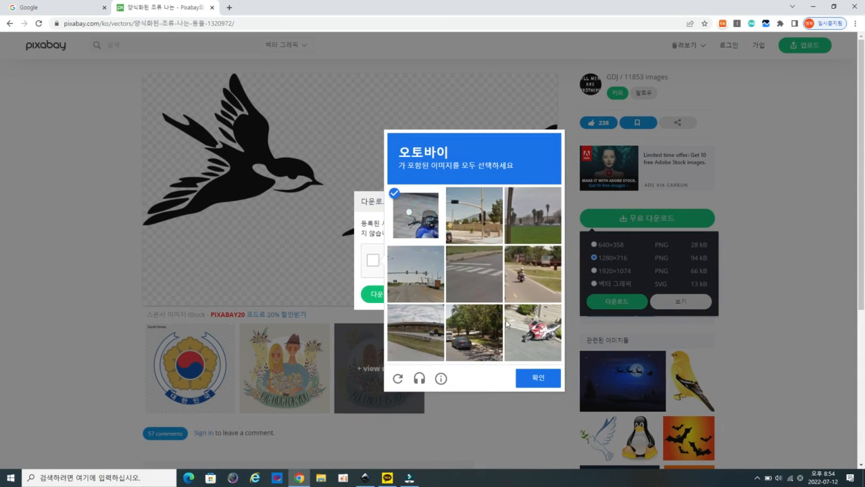
click(525, 279)
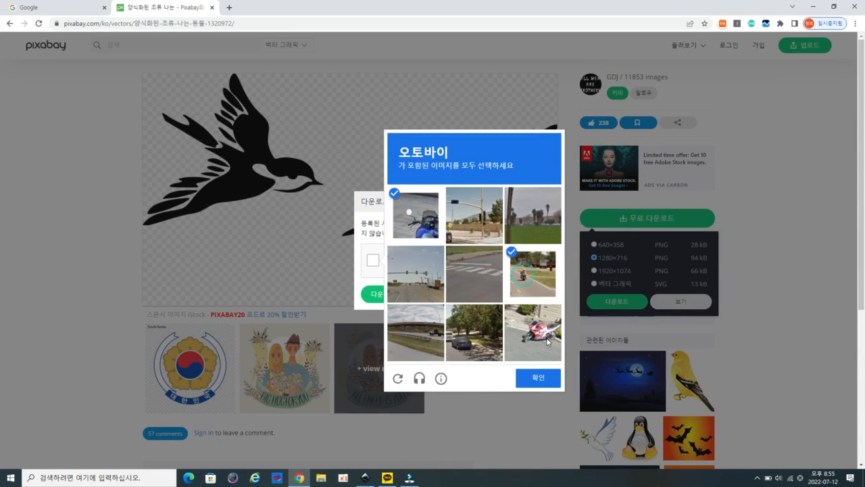
click(548, 342)
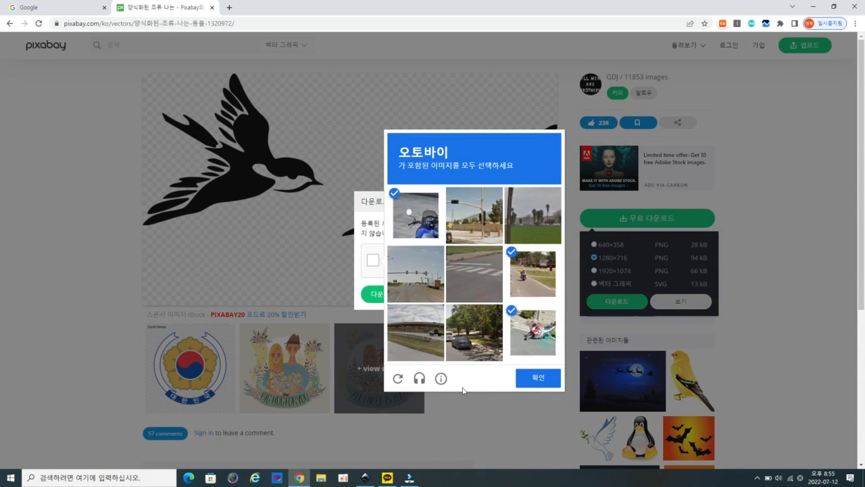
click(537, 378)
click(382, 294)
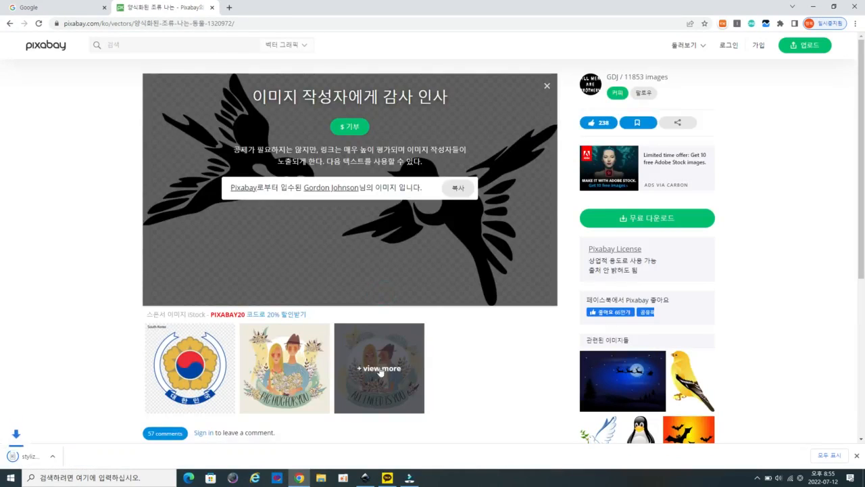
Step: Switch to Inkscape and import stylized-g83cc03378_1280 from the downloads folder as an embedded image with DPI from the file
click(365, 478)
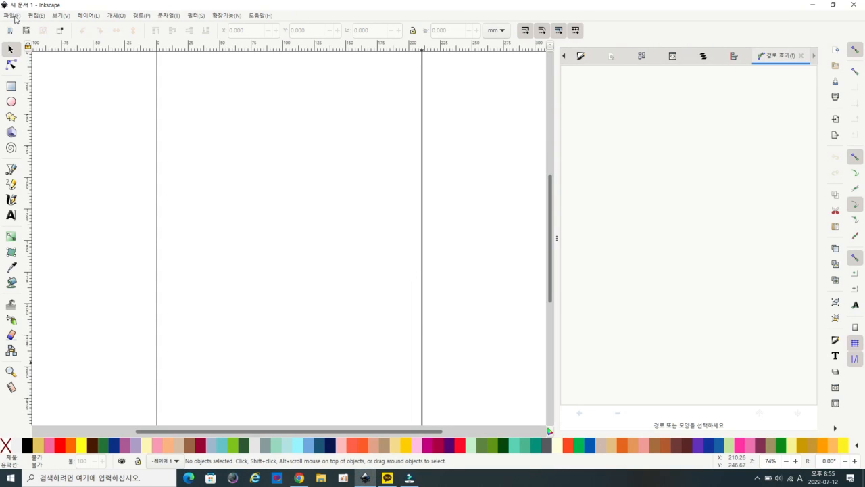
click(15, 16)
click(56, 122)
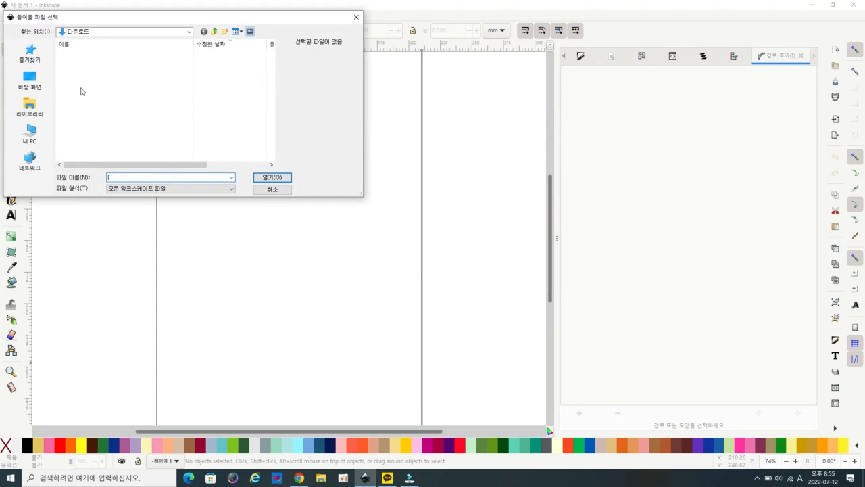
click(116, 65)
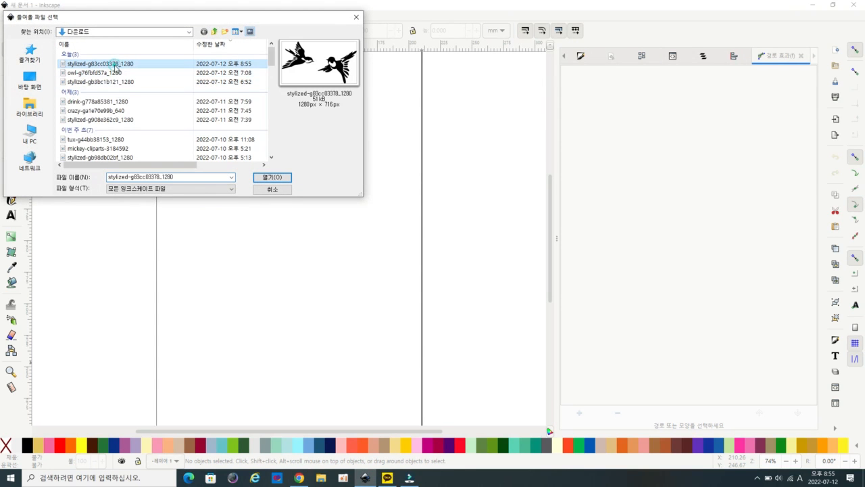
click(280, 180)
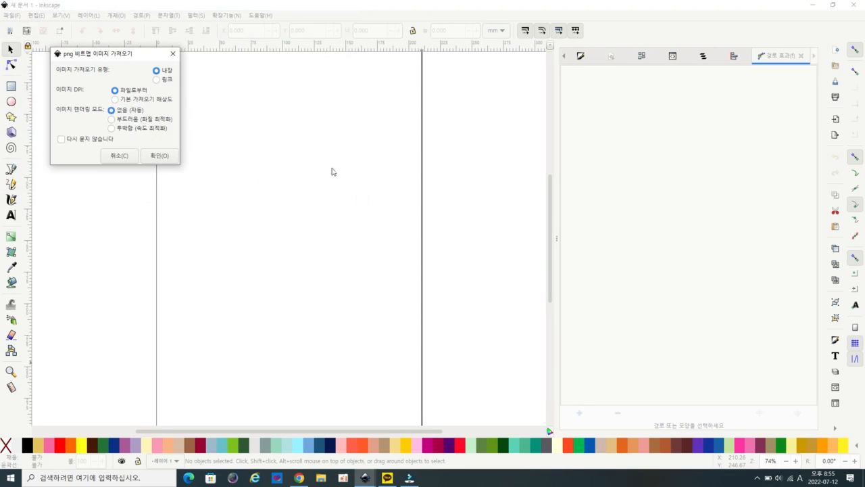
click(158, 156)
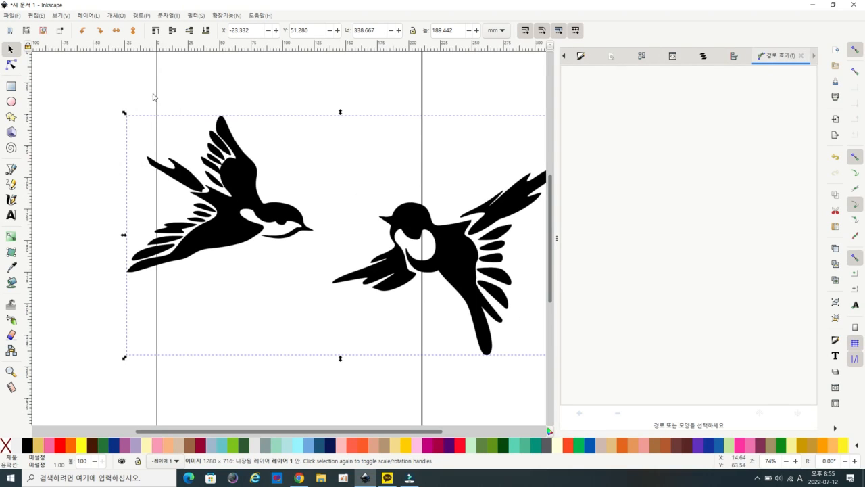
Step: Lock the width-height ratio, scale the bird image down to about 150 × 84 mm and place it within the page
click(412, 31)
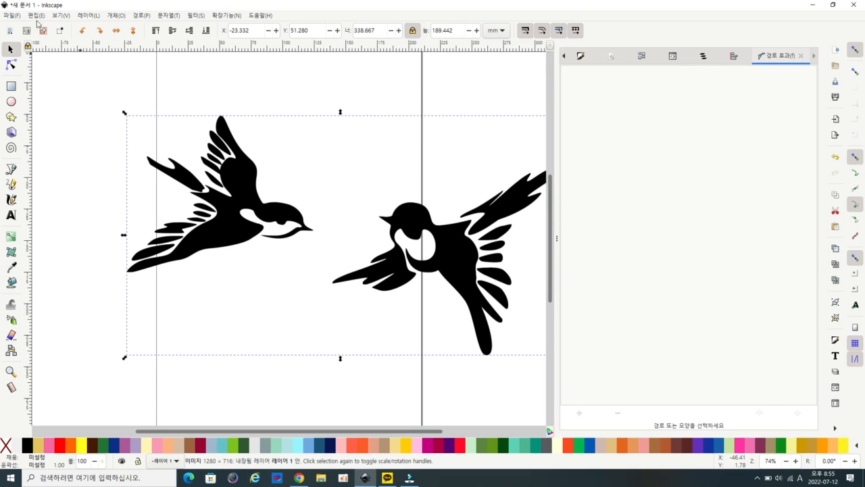
drag(125, 114, 334, 248)
drag(331, 207, 477, 281)
drag(401, 276, 195, 141)
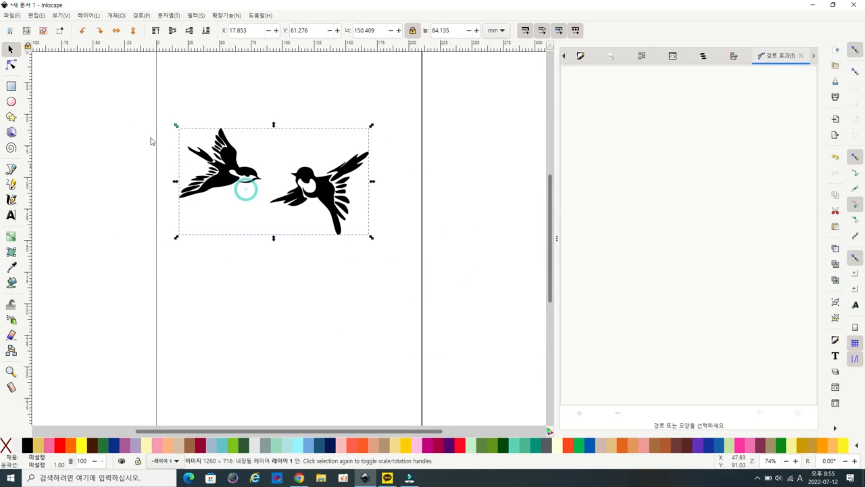
Step: Set a custom page size of 140 mm width and 140 mm height in the document properties
click(8, 16)
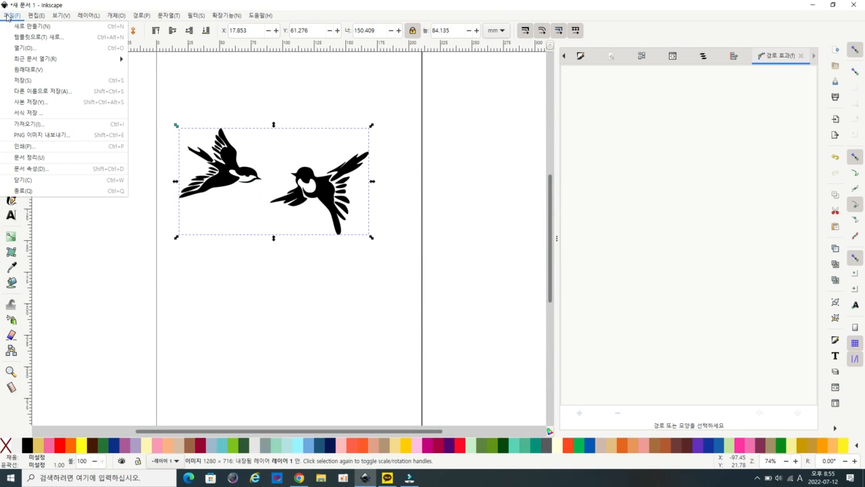
click(36, 169)
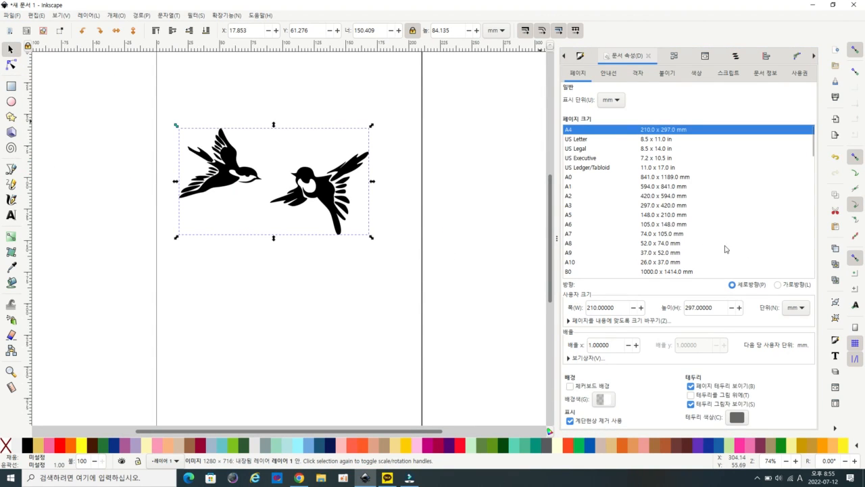
click(626, 308)
double_click(626, 307)
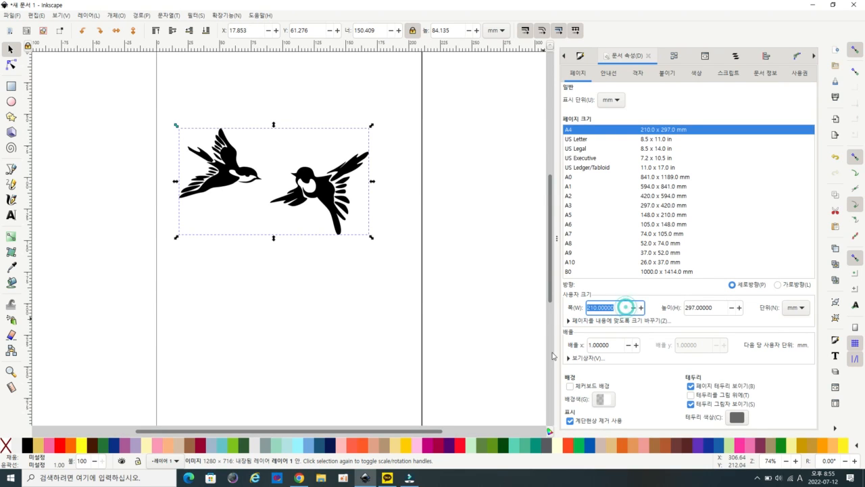
text(1)
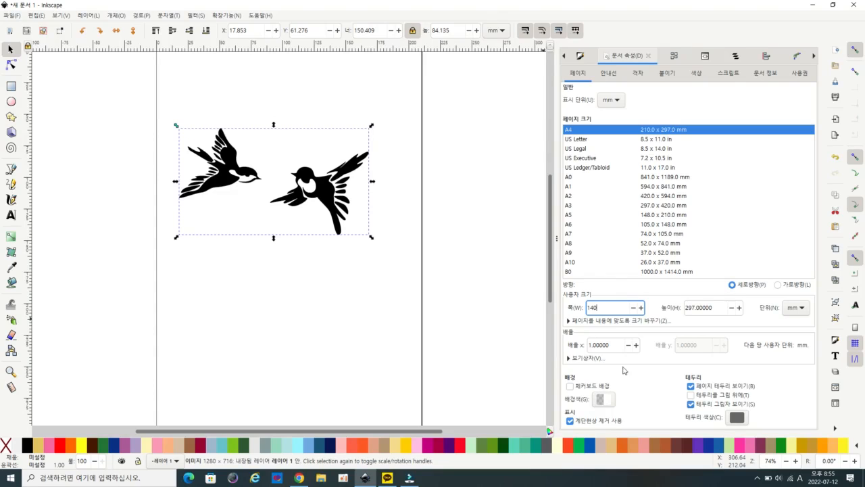
text(40)
key(Tab)
text(1)
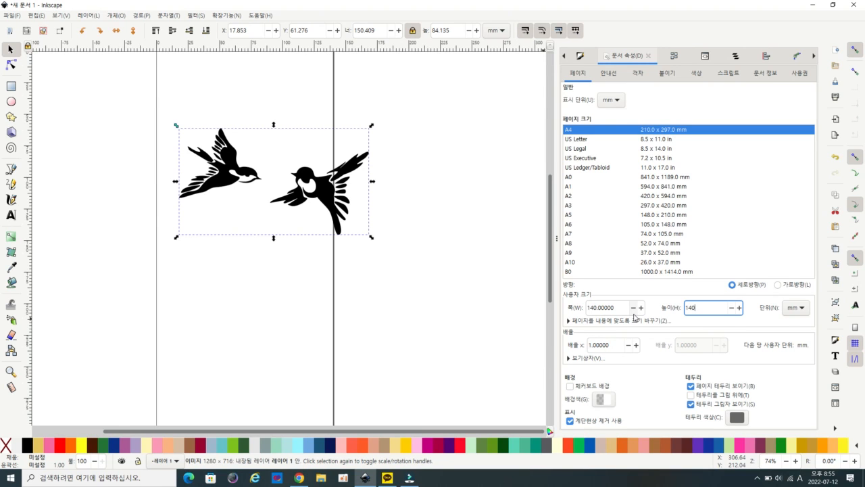
key(Return)
Step: Move the bird image over the square page at about X -7.1, Y 26.3 mm, and show the objects list
scroll(319, 247, up, 3)
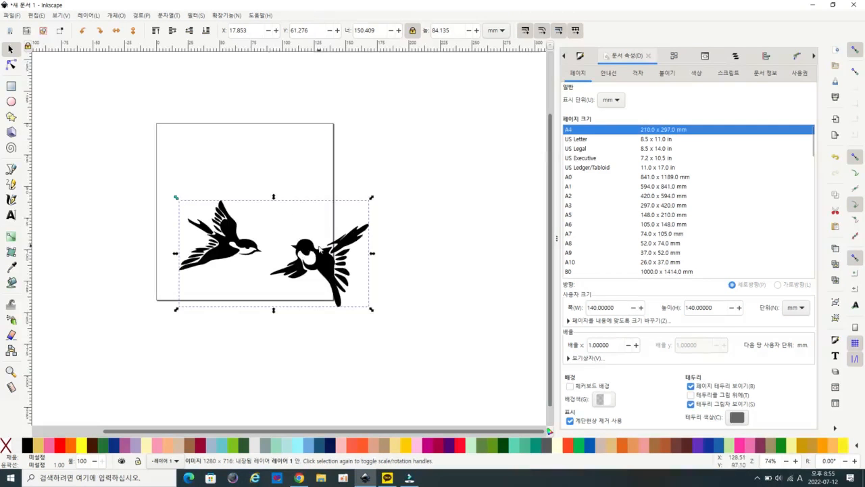
drag(243, 247, 185, 189)
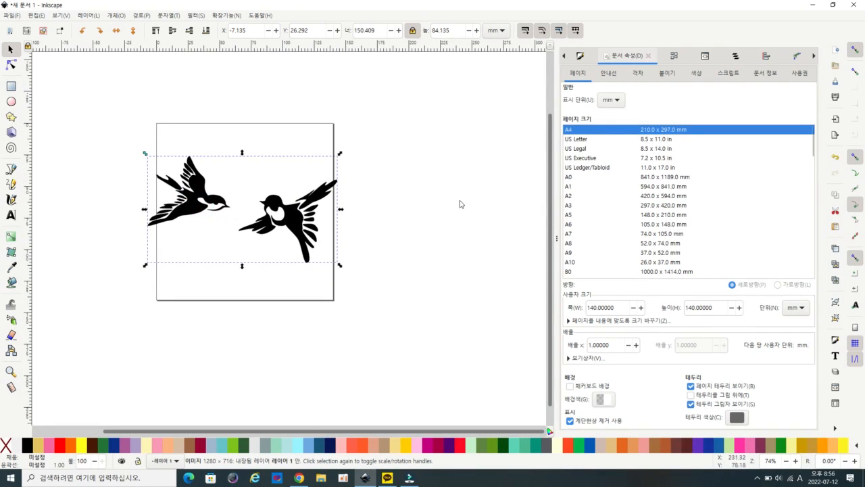
click(733, 57)
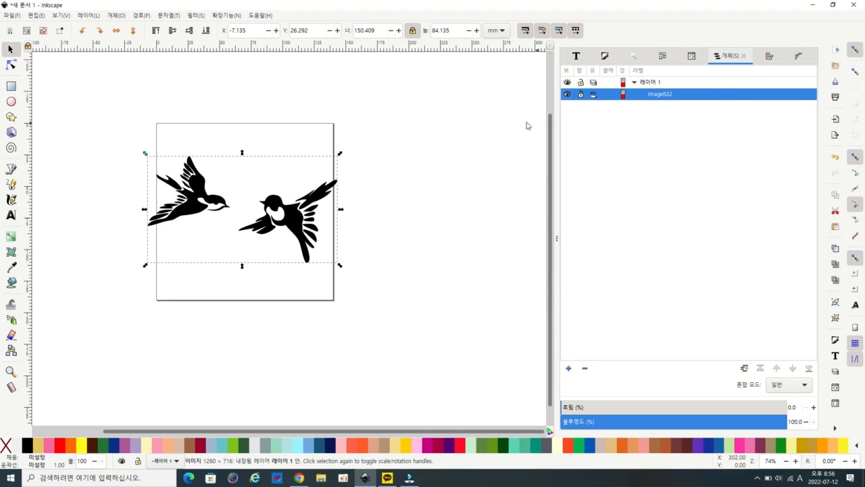
Step: Trace the bird image as a single-scan brightness cutoff with threshold 0.800 and optimization 5.00, updating the preview before applying
click(140, 15)
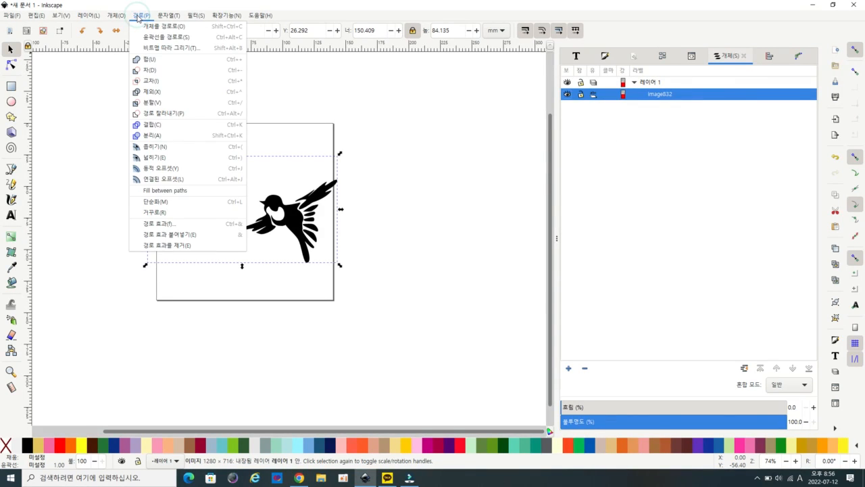
click(171, 48)
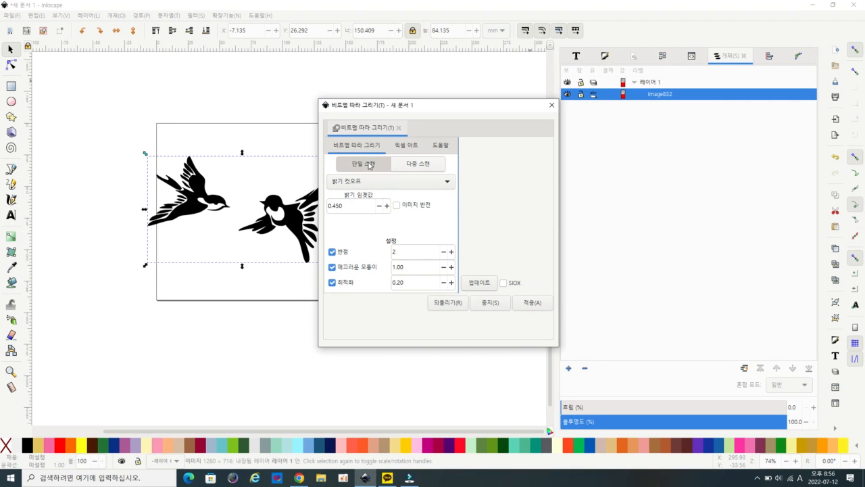
click(427, 164)
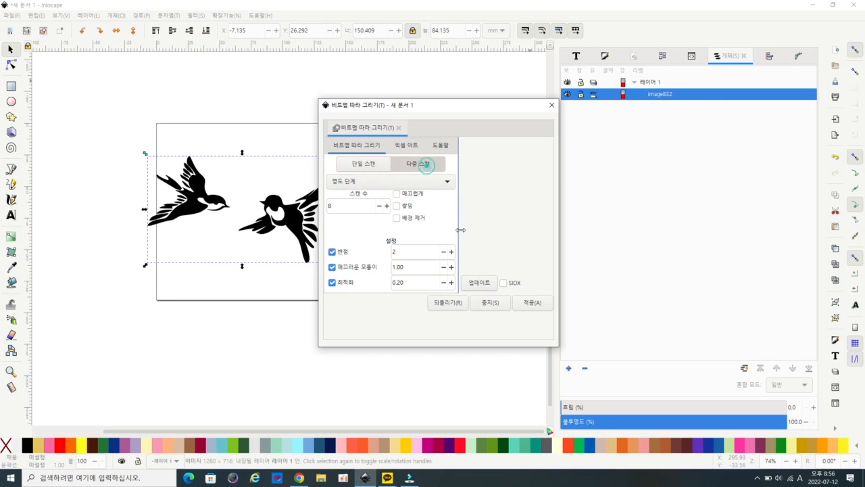
click(371, 169)
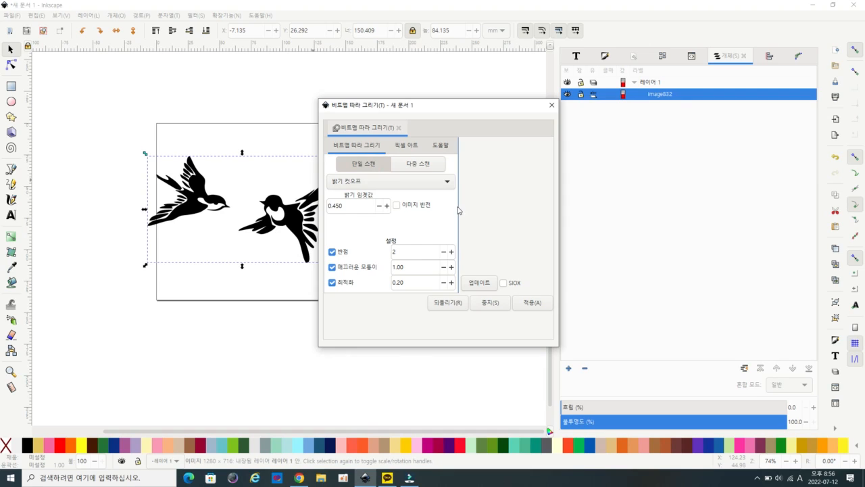
click(352, 208)
text(00)
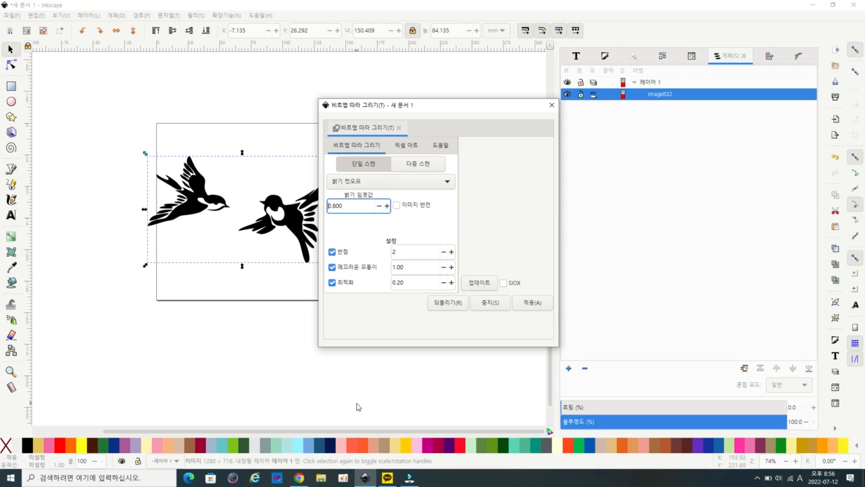
click(436, 283)
text(5)
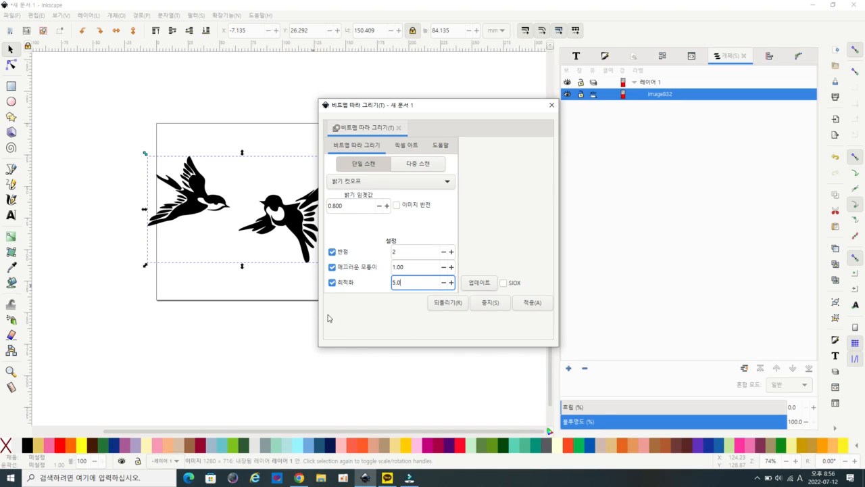
click(479, 282)
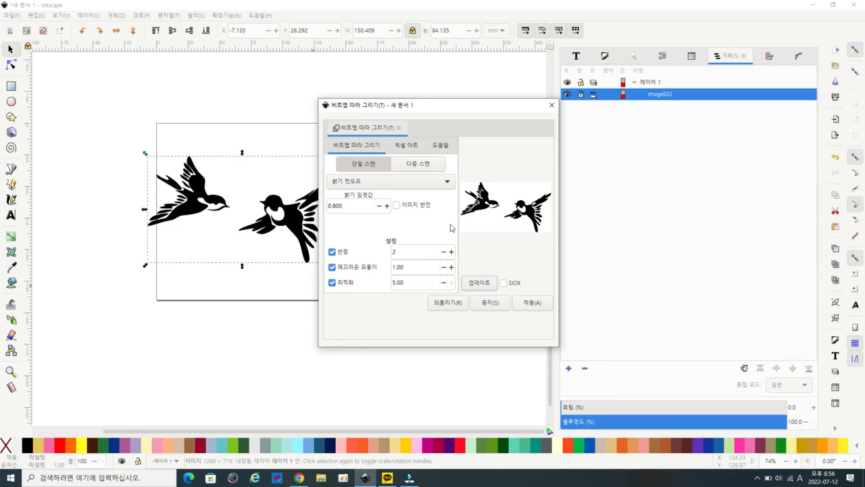
click(533, 305)
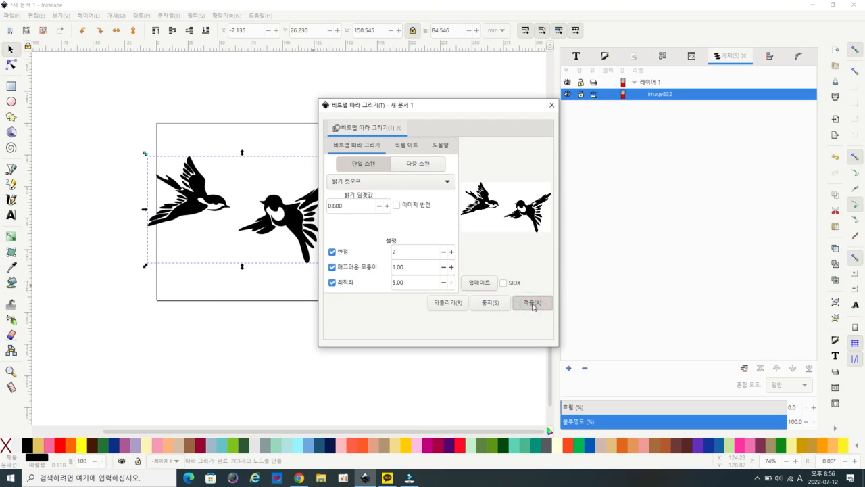
Step: Hide the original bird image in the objects list, leaving the traced path visible, and close the bitmap tracing dialog
click(662, 113)
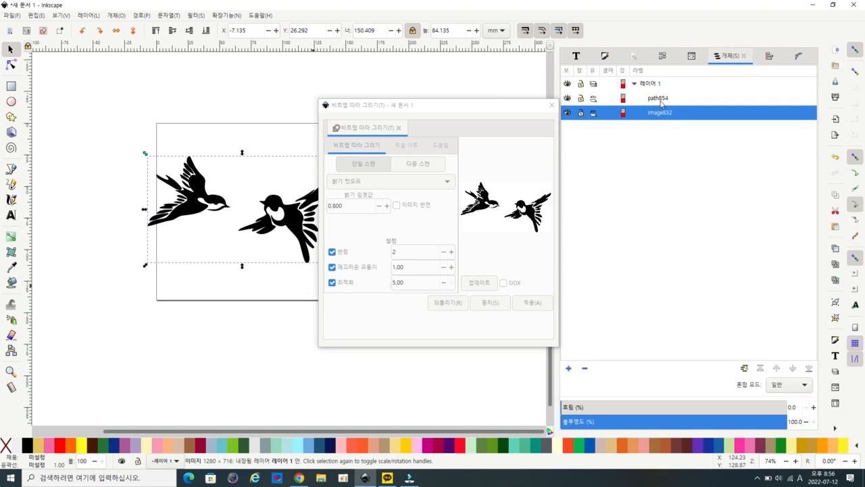
click(660, 101)
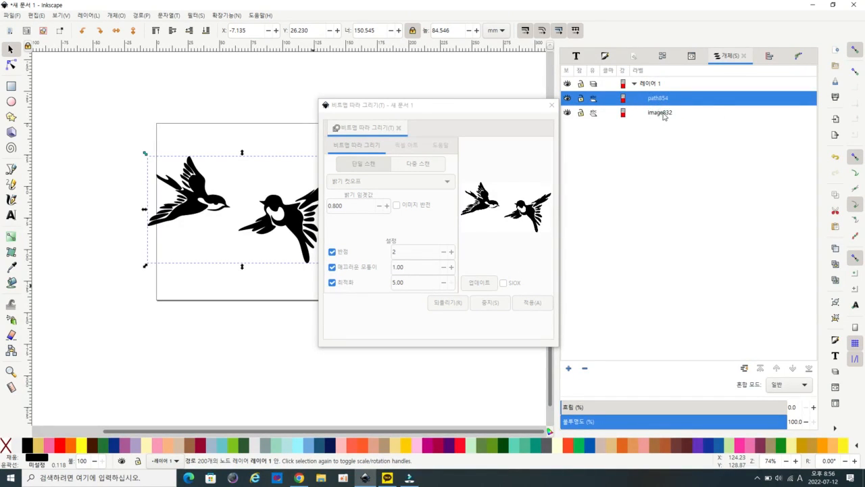
click(662, 113)
click(567, 113)
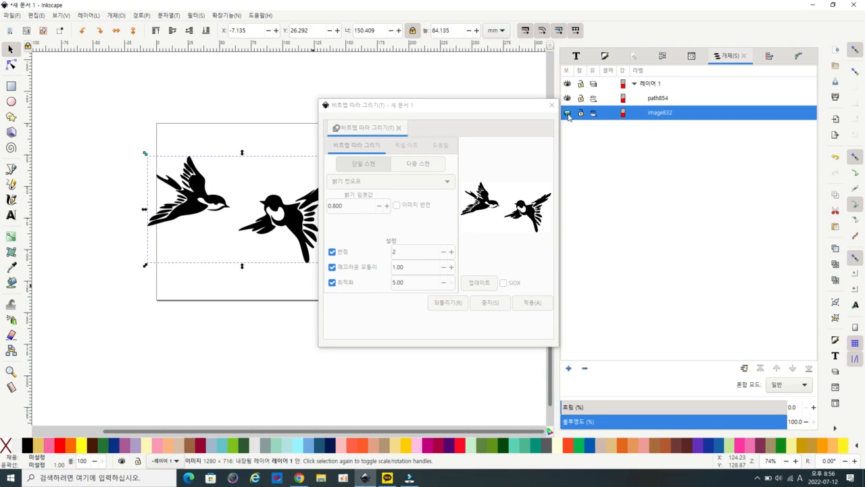
click(552, 106)
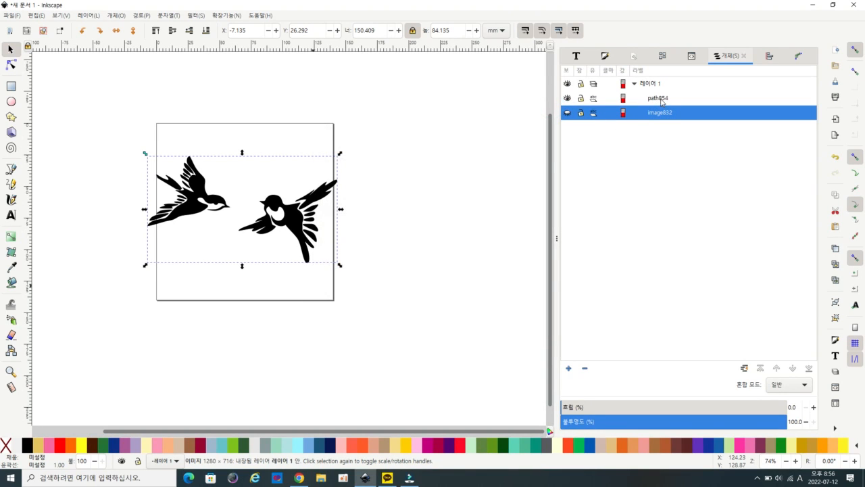
Step: Preview the traced bird path's stitching in Ink/Stitch Params and apply the automatically routed fill with the Auto Fill method
click(661, 101)
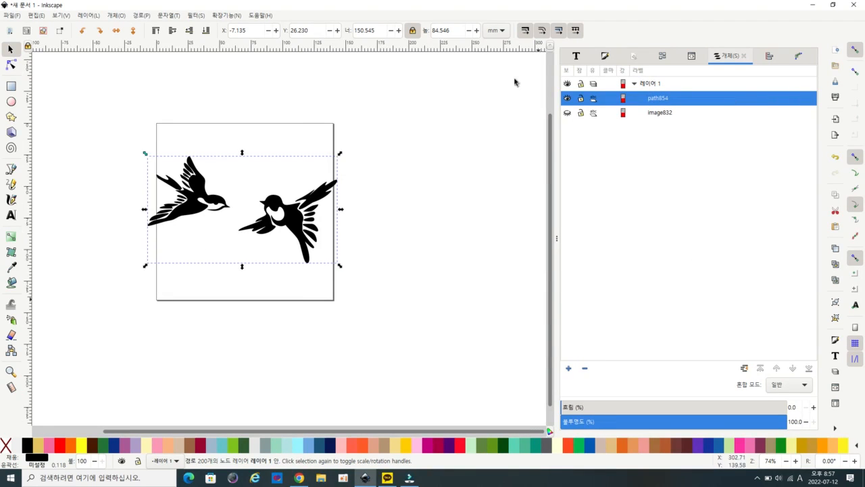
click(227, 15)
mouse_move(232, 60)
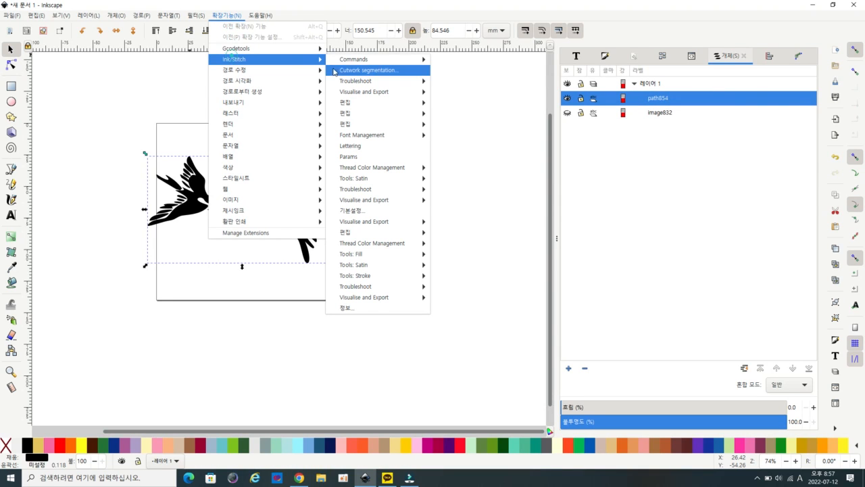
click(359, 156)
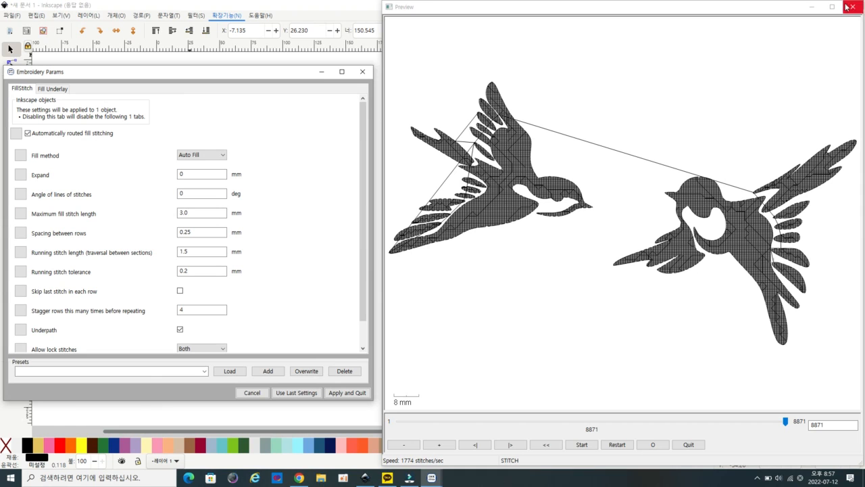
click(352, 392)
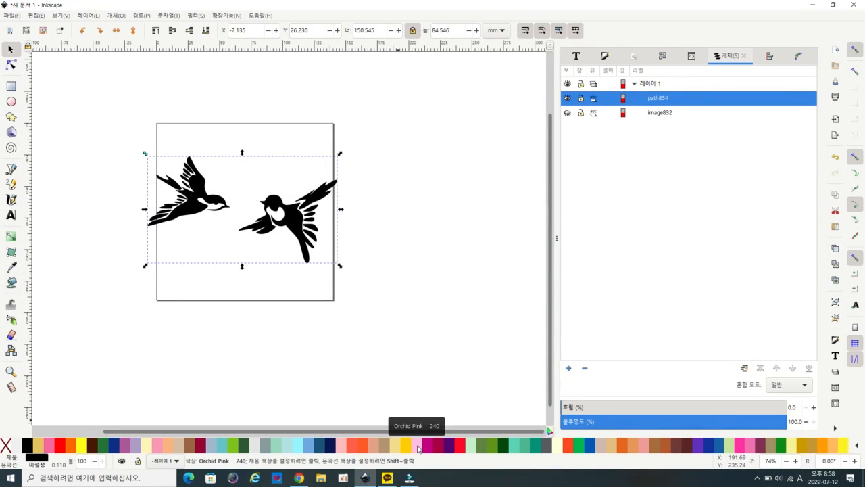
Step: Try several palette fills on the traced birds, including Meadow Green and brown, and finish with a light sea green
click(485, 447)
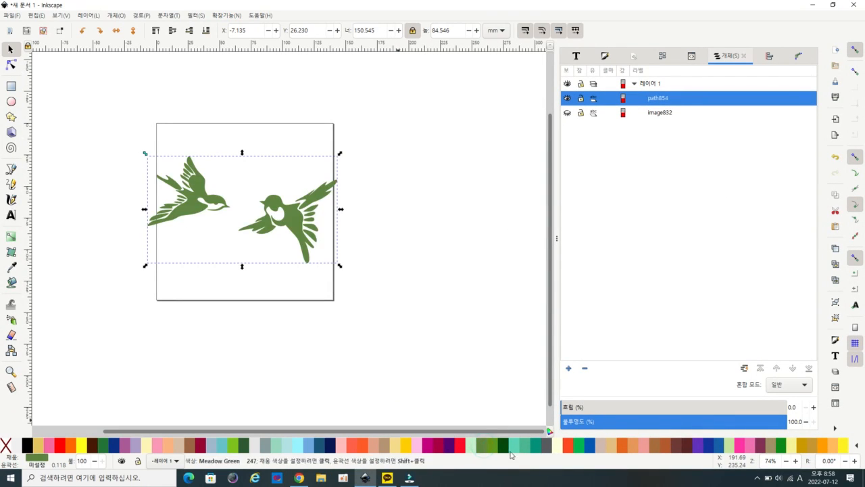
click(535, 448)
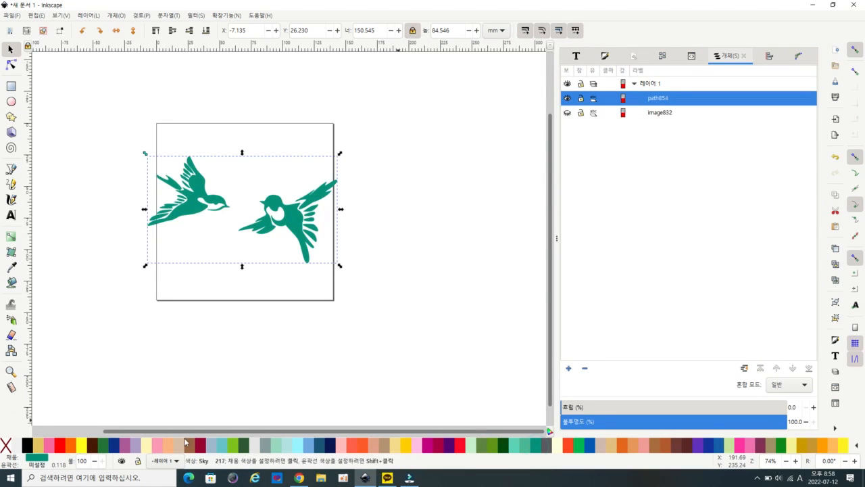
click(192, 447)
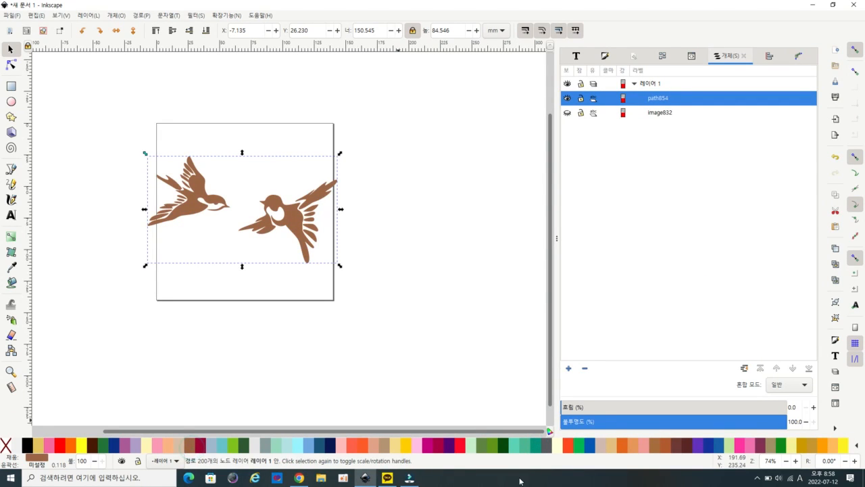
click(525, 446)
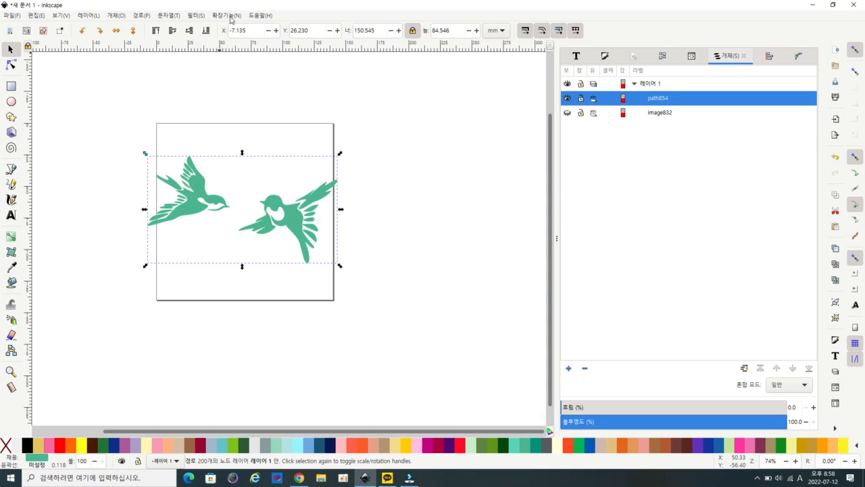
Step: Break the traced birds apart with Ink/Stitch Break Apart Fill Objects using the Simple method, and check individual pieces on the canvas
click(229, 16)
mouse_move(237, 62)
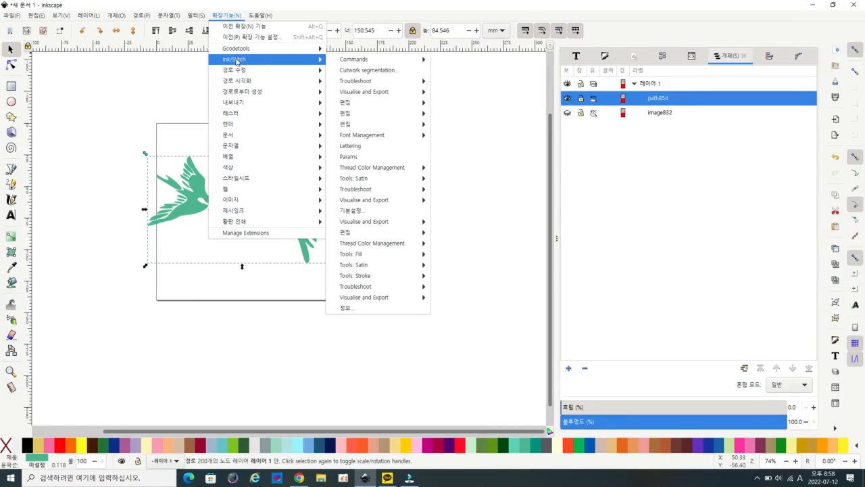
mouse_move(367, 254)
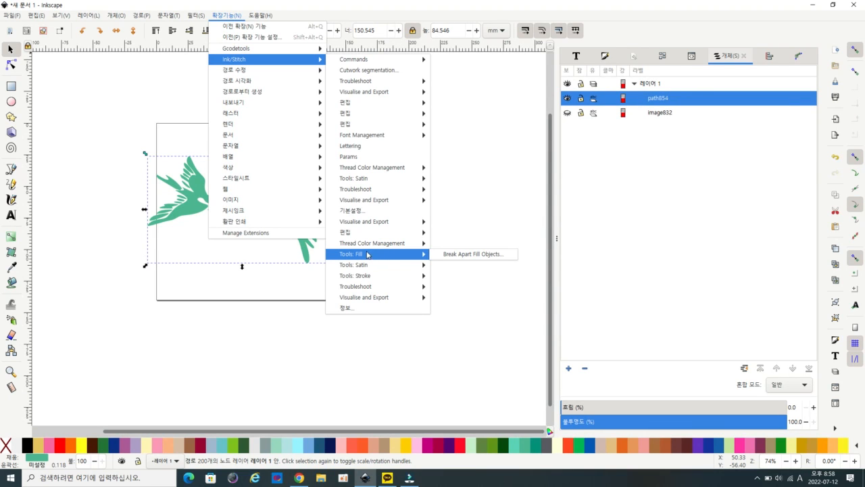
click(462, 255)
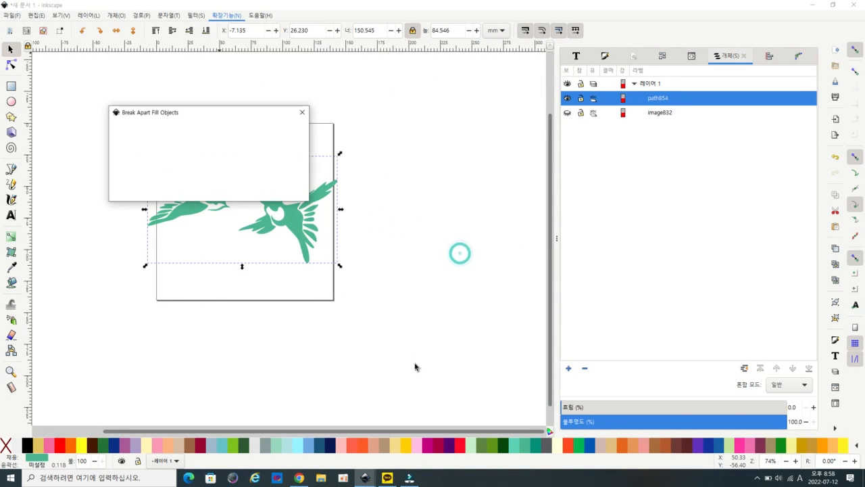
click(289, 194)
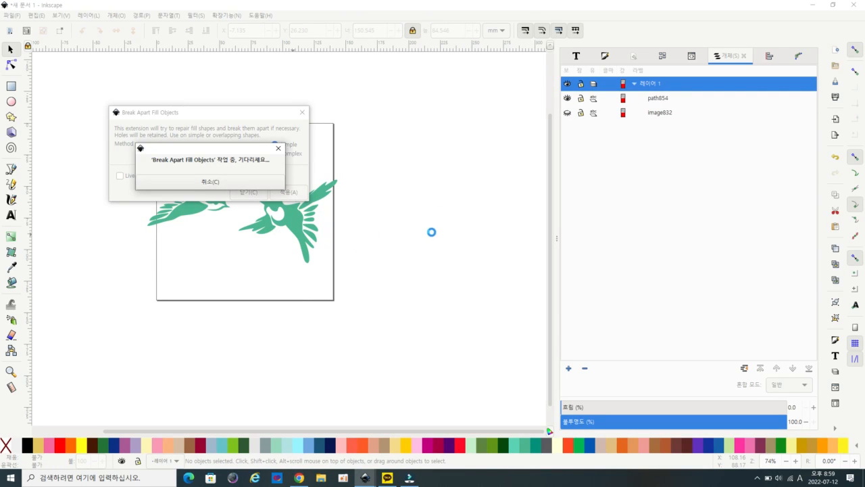
click(249, 193)
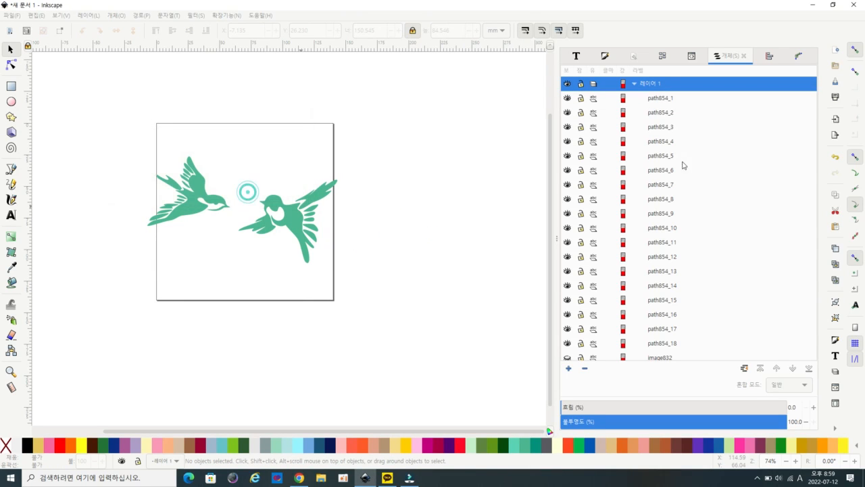
click(666, 344)
click(663, 330)
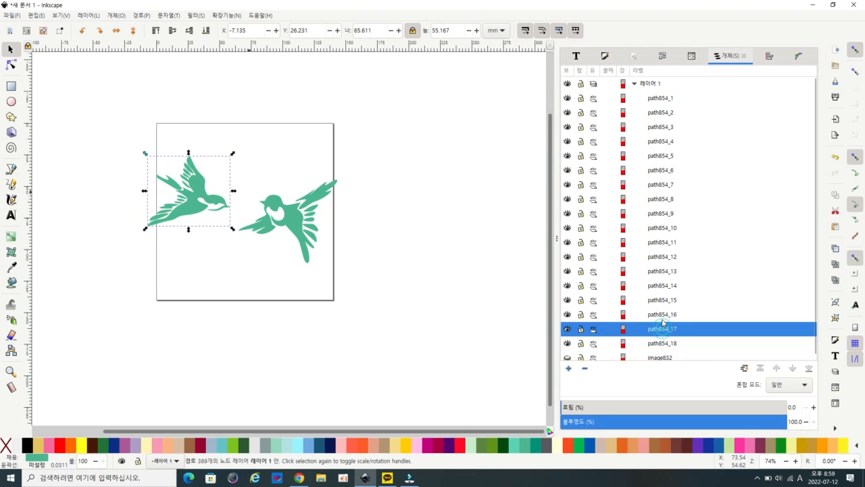
click(290, 269)
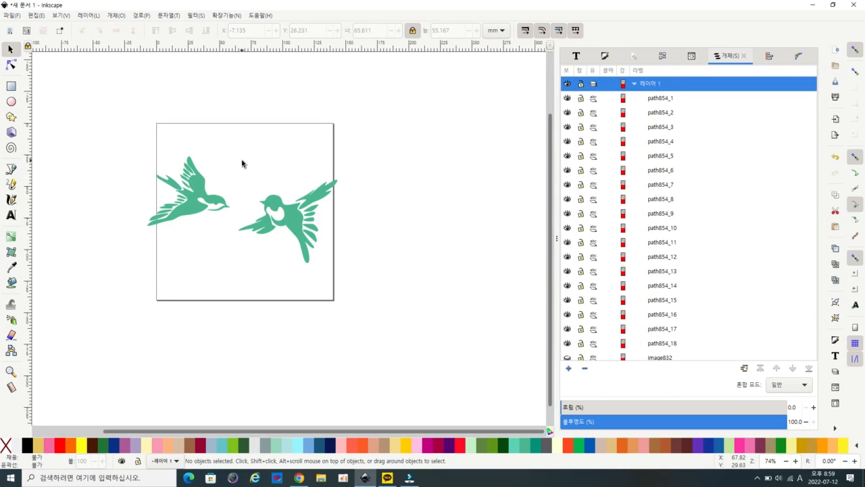
Step: Select all pieces of the right-hand bird, try several fills before choosing Ocean Blue, and group the pieces
drag(234, 163, 373, 290)
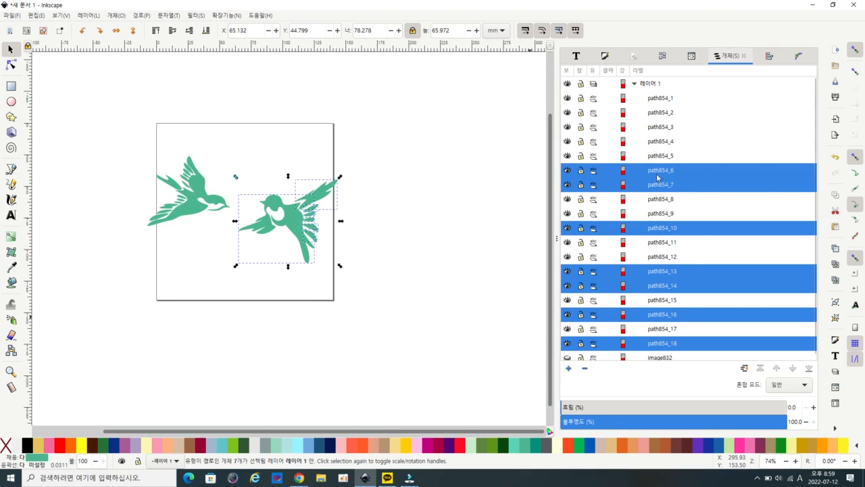
scroll(816, 189, down, 1)
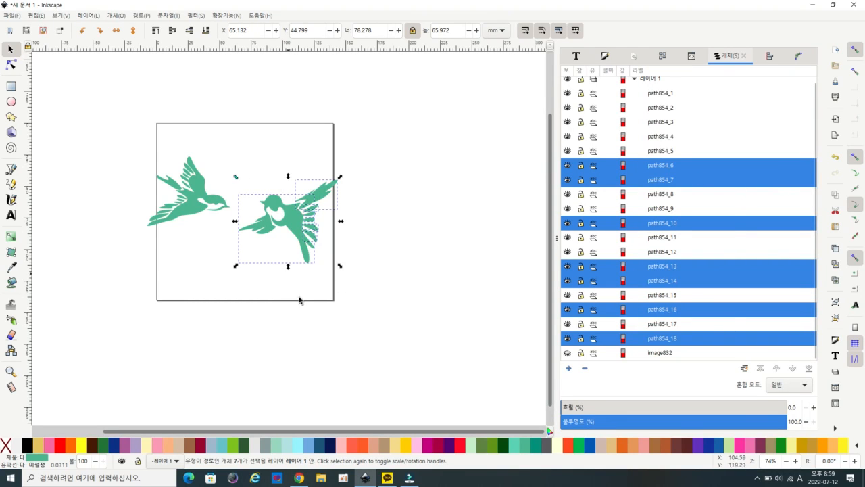
click(569, 446)
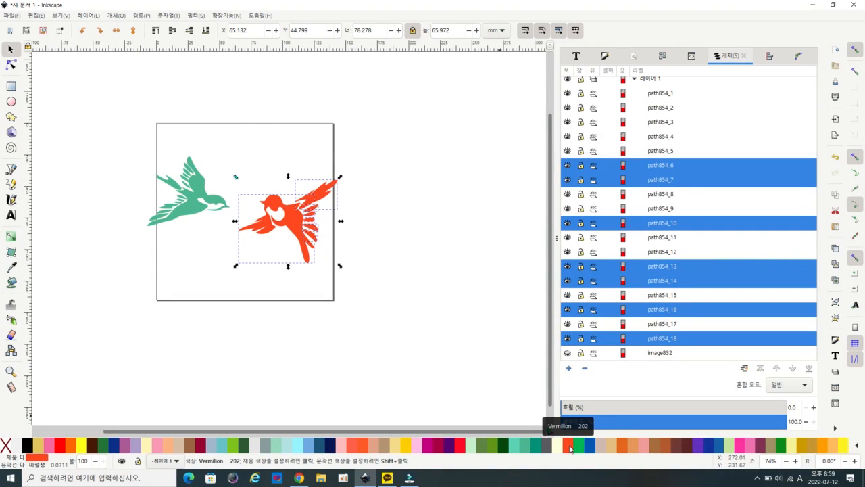
click(586, 446)
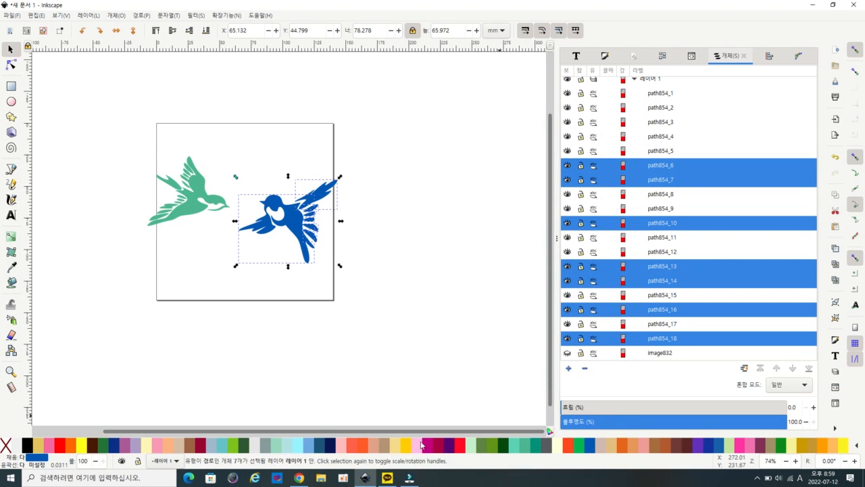
click(429, 446)
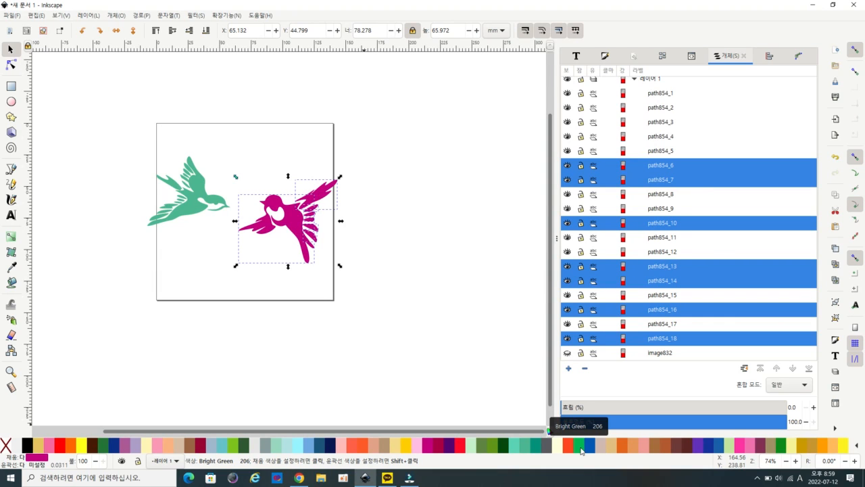
click(698, 445)
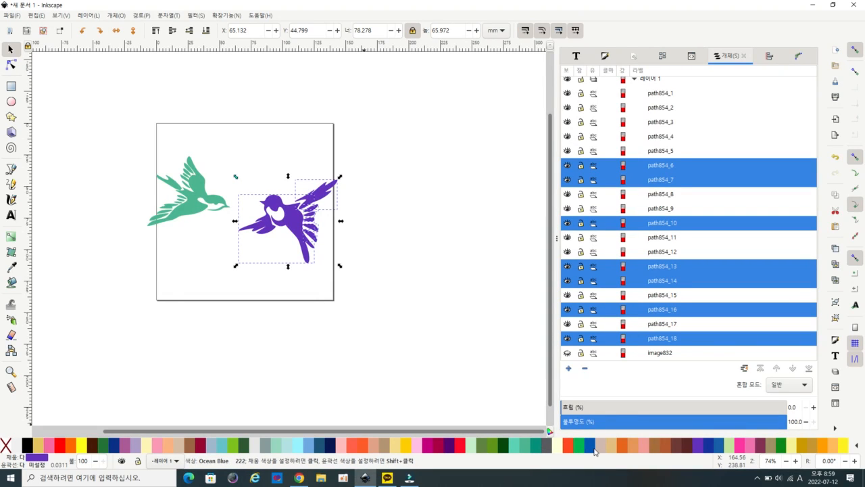
click(591, 451)
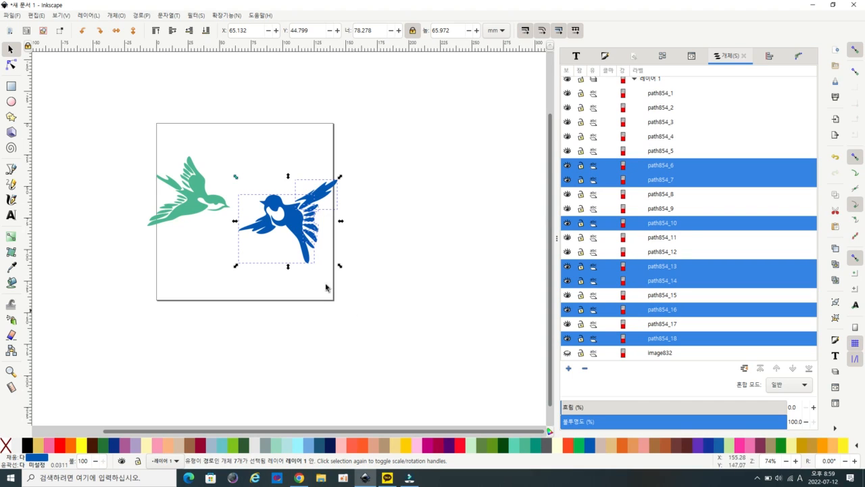
click(120, 16)
click(132, 91)
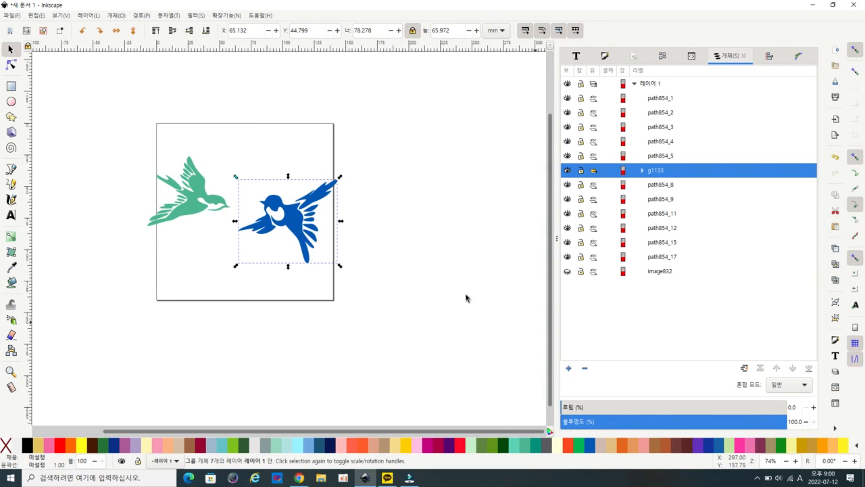
Step: Select all the loose pieces of the green bird and group them into one object
click(192, 208)
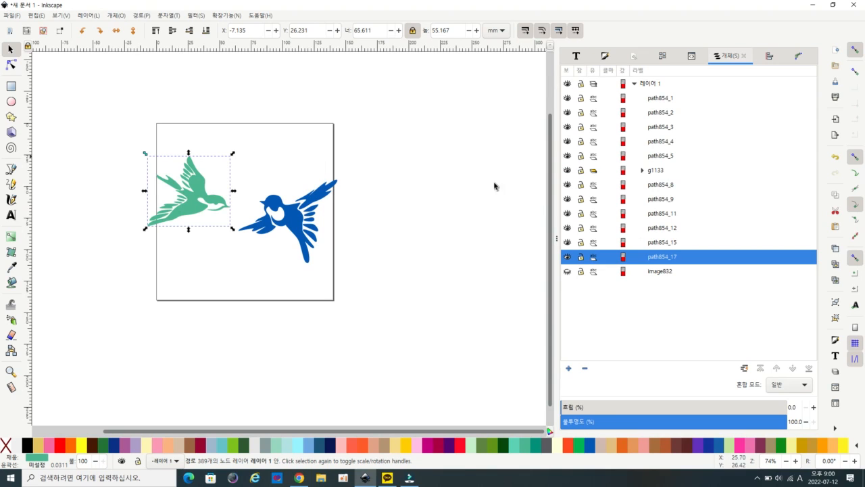
click(125, 138)
drag(115, 131, 249, 265)
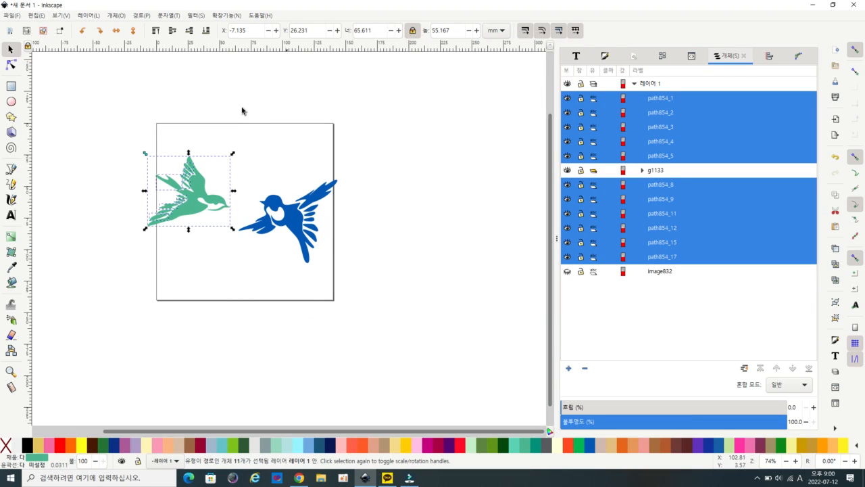
click(114, 16)
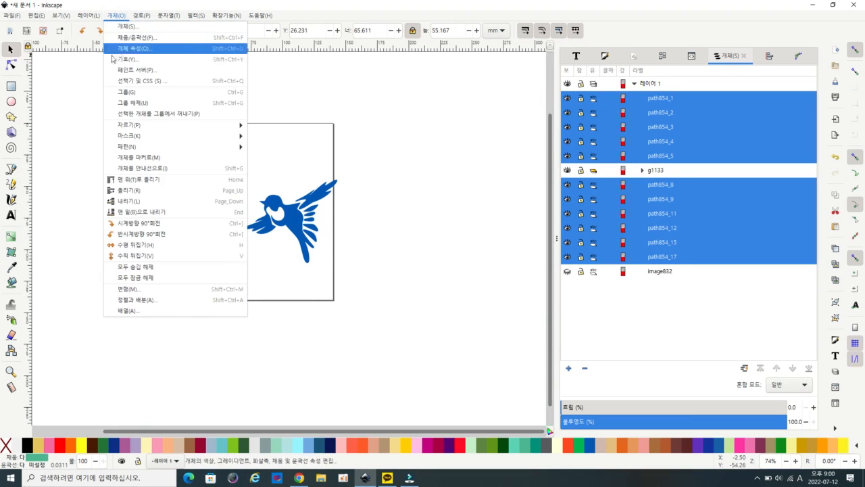
click(131, 94)
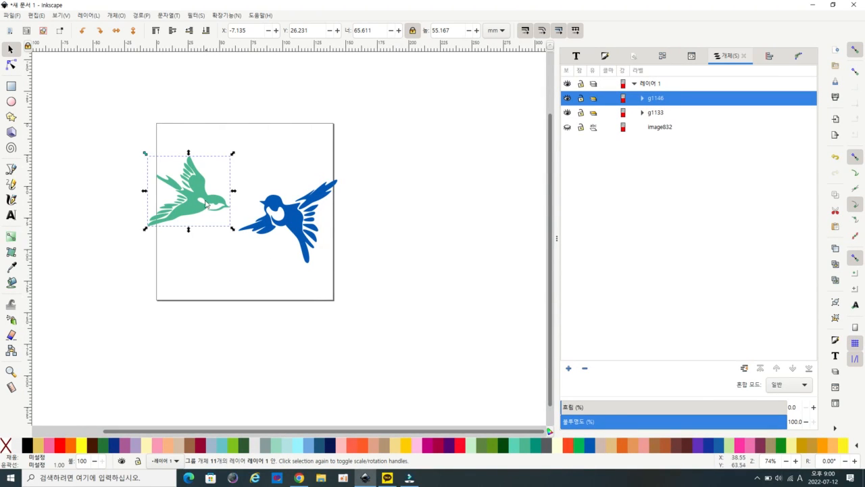
Step: Move both birds inside the page, the green one to about X 9, Y 6 mm and the blue one to about X 51, Y 66 mm
drag(205, 199, 237, 175)
drag(296, 225, 292, 262)
drag(222, 179, 215, 175)
drag(273, 242, 268, 234)
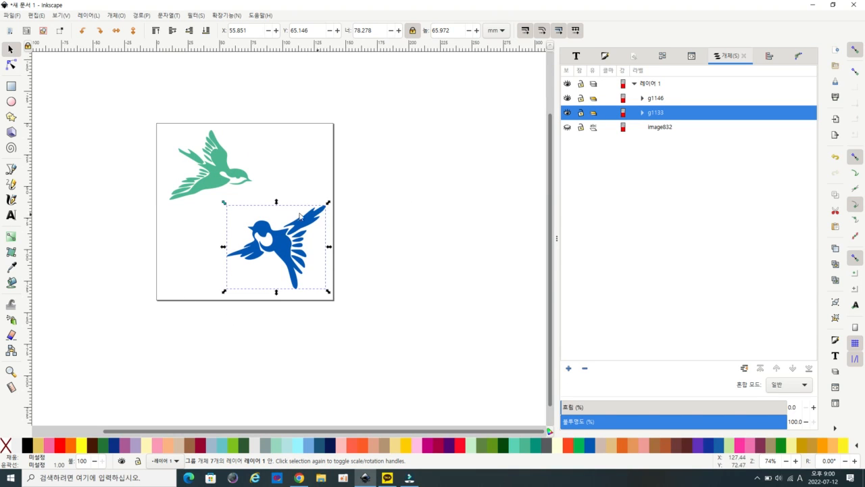
mouse_move(261, 241)
mouse_down()
mouse_move(246, 238)
mouse_move(265, 249)
mouse_up()
click(219, 167)
drag(219, 167, 217, 168)
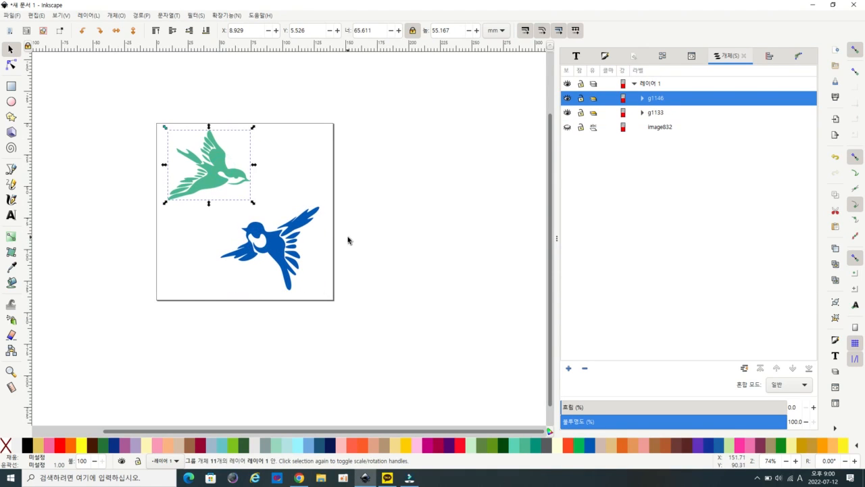
click(345, 281)
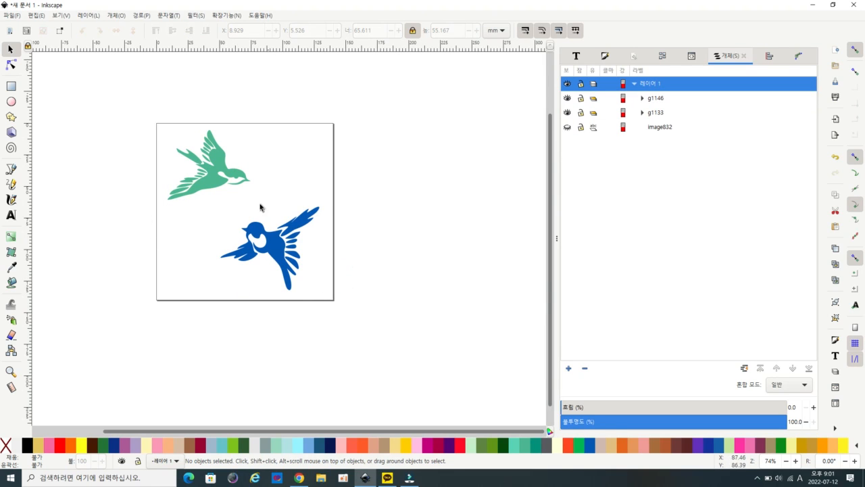
Step: Bring the birds closer together, with blue at about X 49, Y 63 mm and green at about X 17, Y 17 mm
click(290, 254)
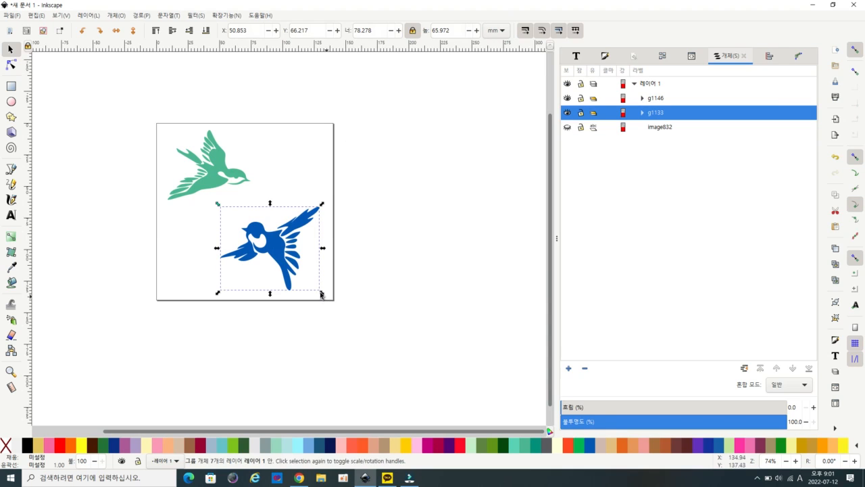
drag(285, 259, 281, 255)
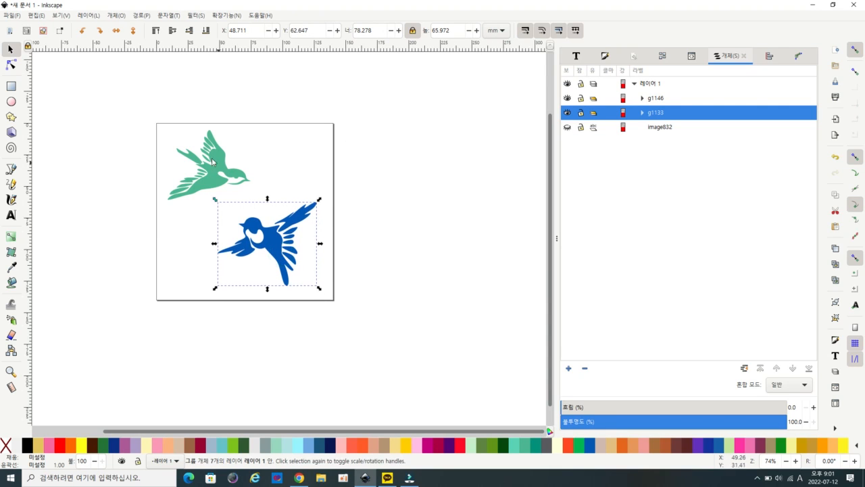
drag(213, 159, 224, 173)
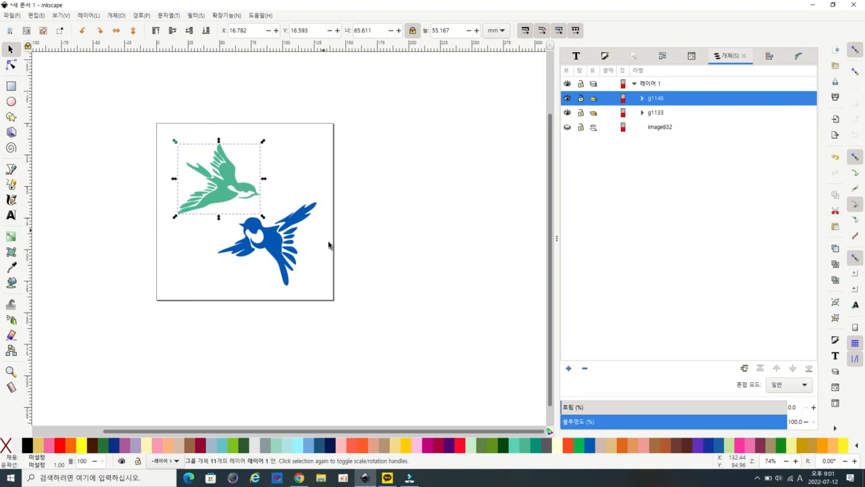
click(377, 257)
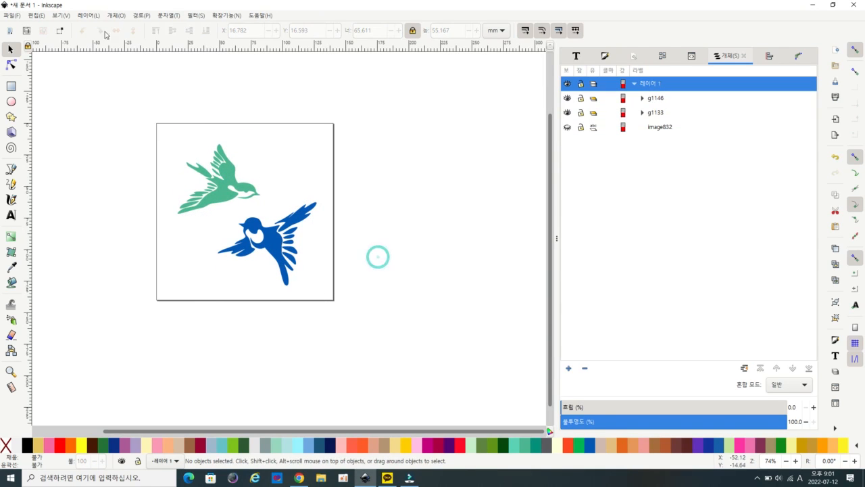
Step: Play the Ink/Stitch simulation of both birds at greatly increased speed and examine the finished stitching in realistic view
click(228, 15)
click(235, 59)
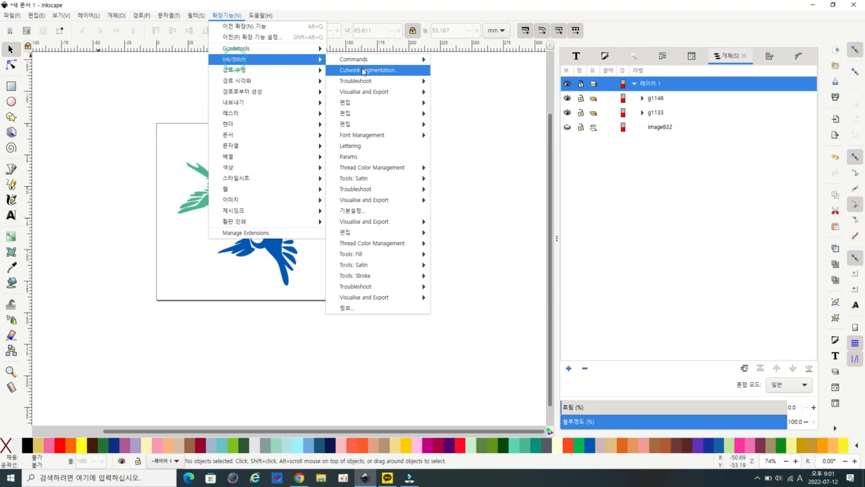
mouse_move(378, 91)
click(451, 92)
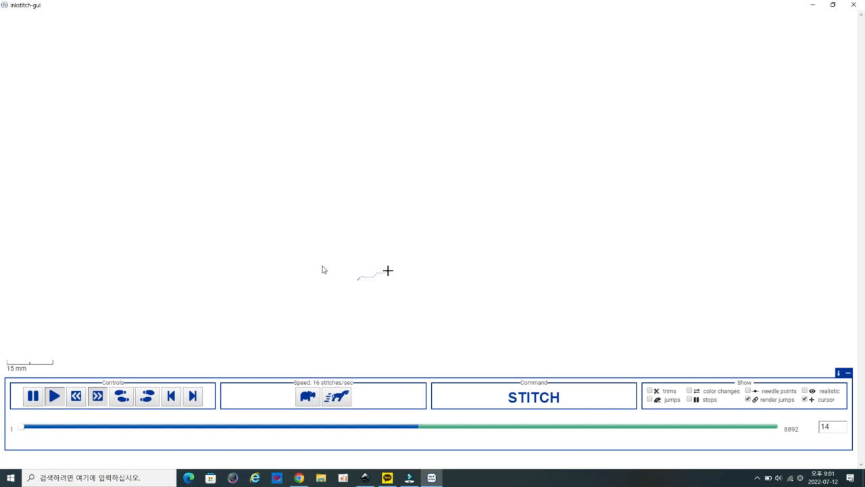
click(336, 398)
click(336, 399)
click(337, 399)
click(337, 399)
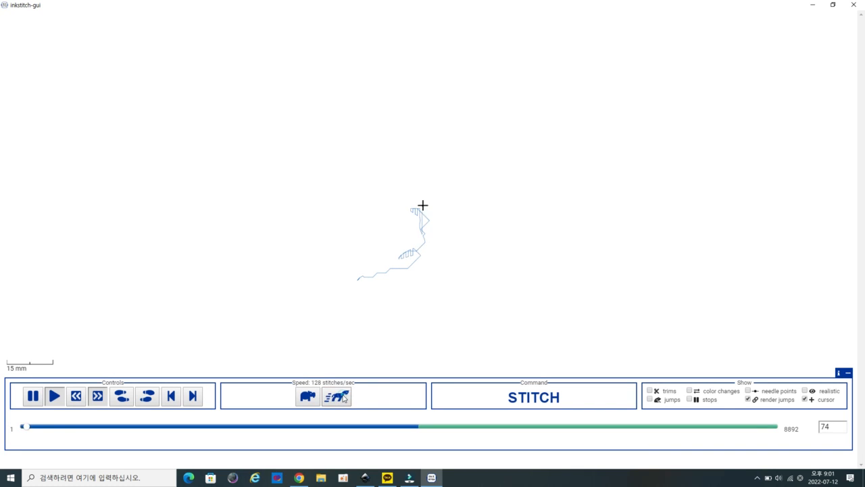
click(340, 399)
click(339, 399)
click(342, 399)
click(344, 398)
click(344, 398)
click(344, 398)
click(344, 399)
click(344, 399)
click(344, 398)
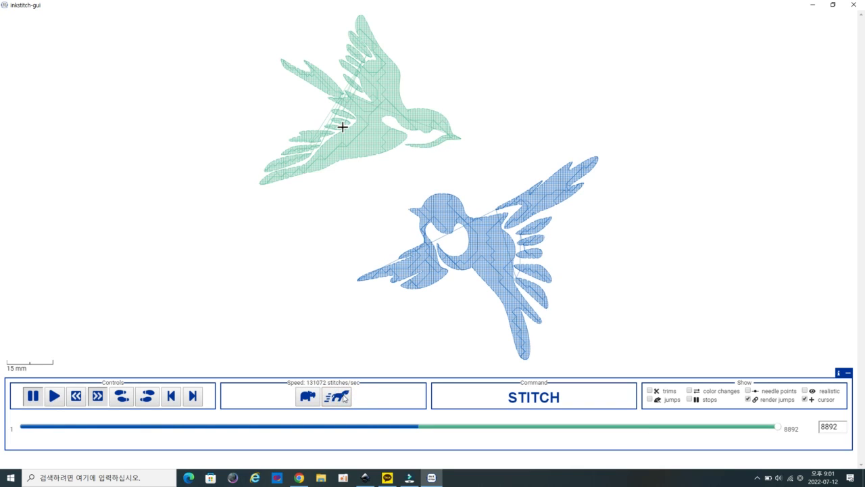
click(804, 391)
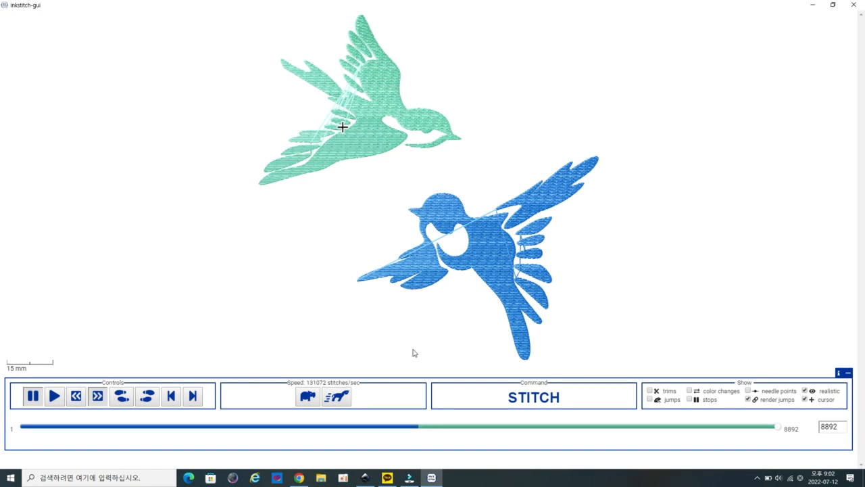
click(854, 5)
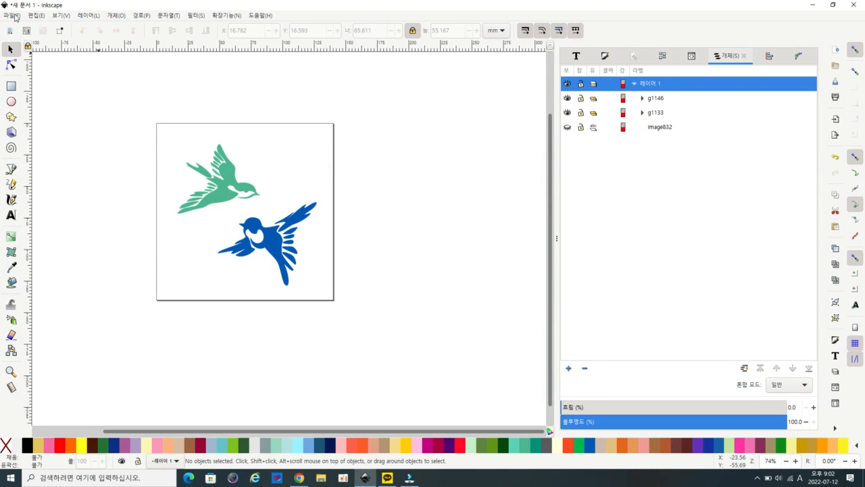
Step: Save the design as "20220712 bird2.jef" in the Ink/Stitch Janome Embroidery Format
click(15, 16)
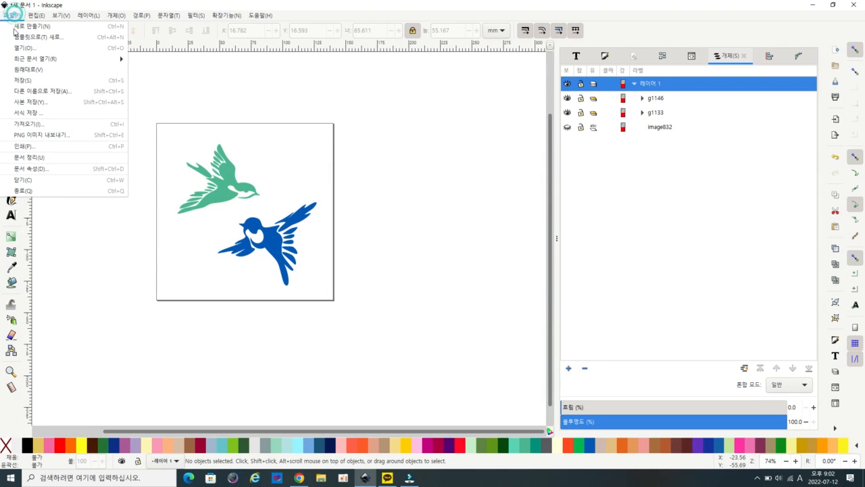
click(29, 95)
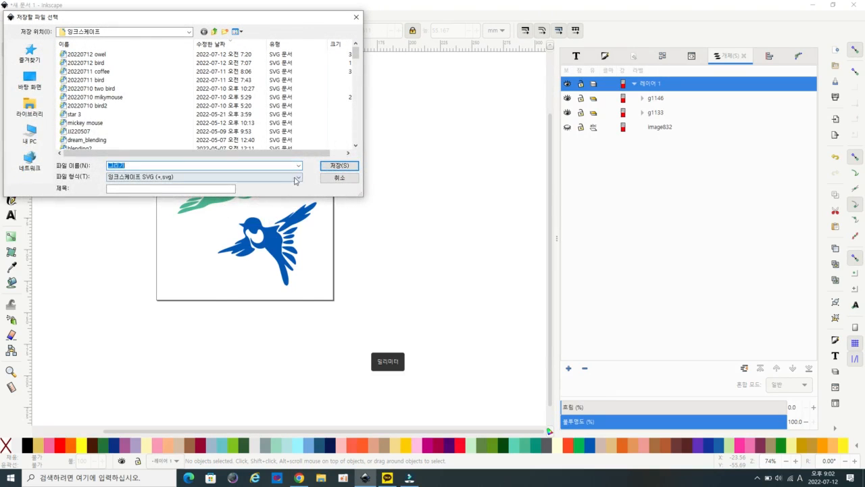
click(295, 177)
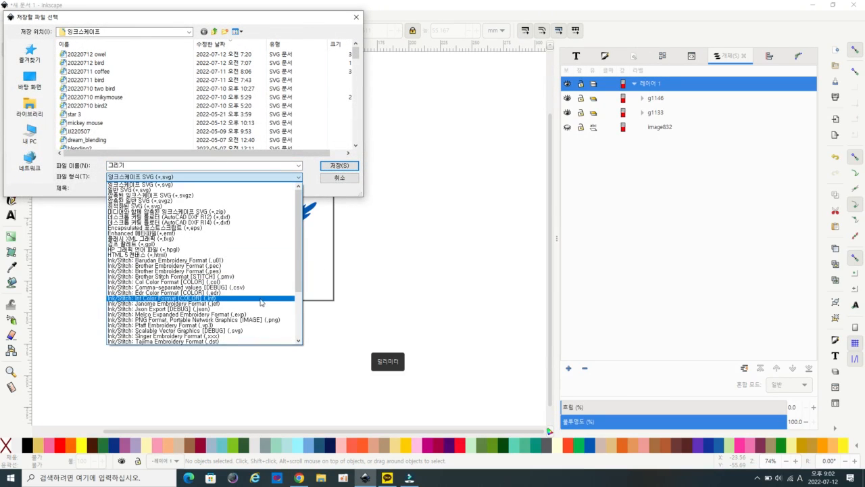
click(245, 306)
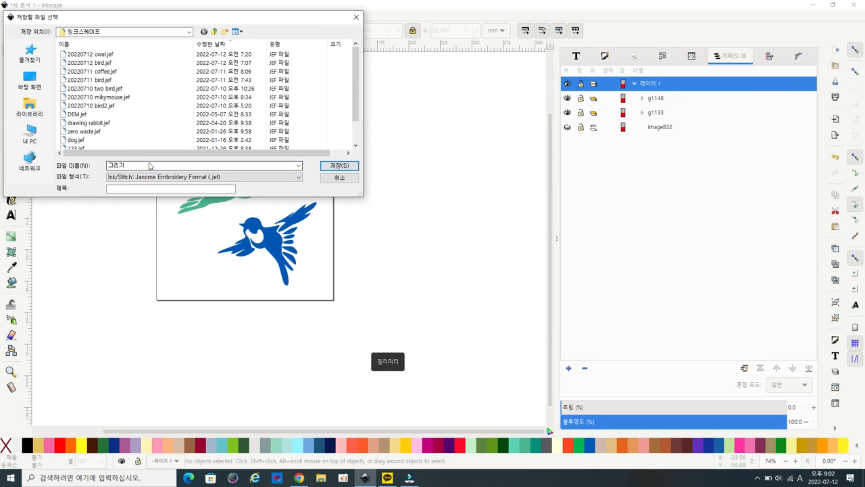
double_click(150, 166)
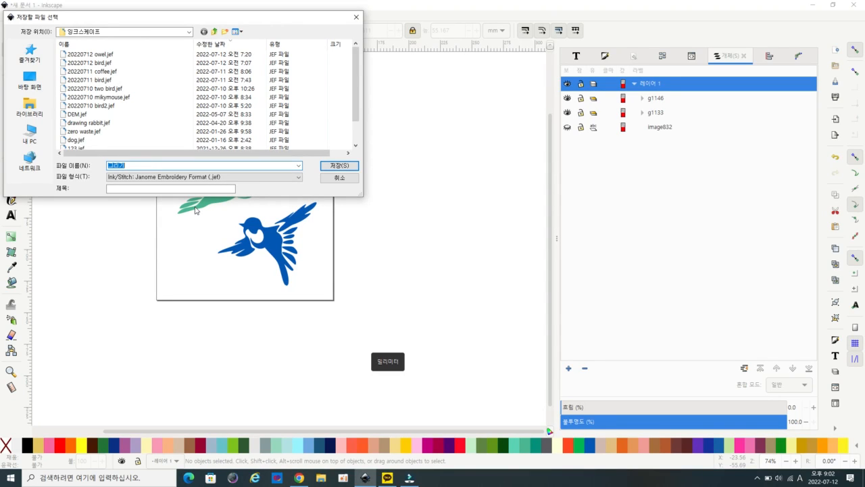
text(2)
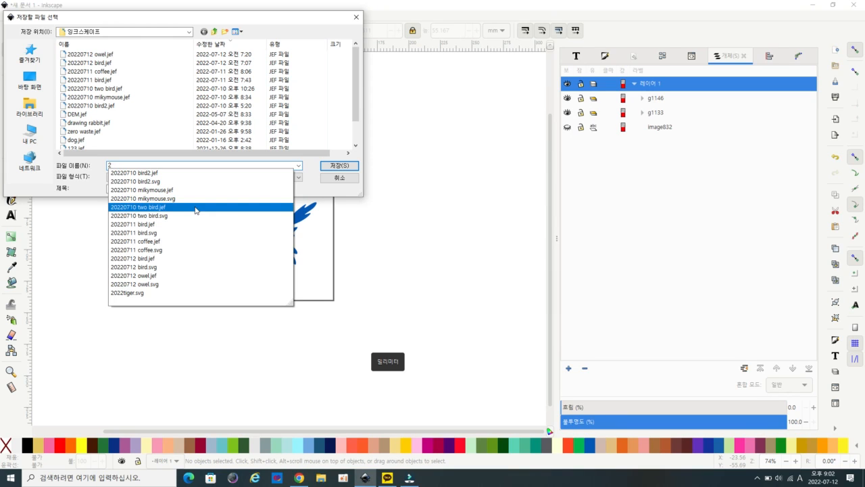
text(02207)
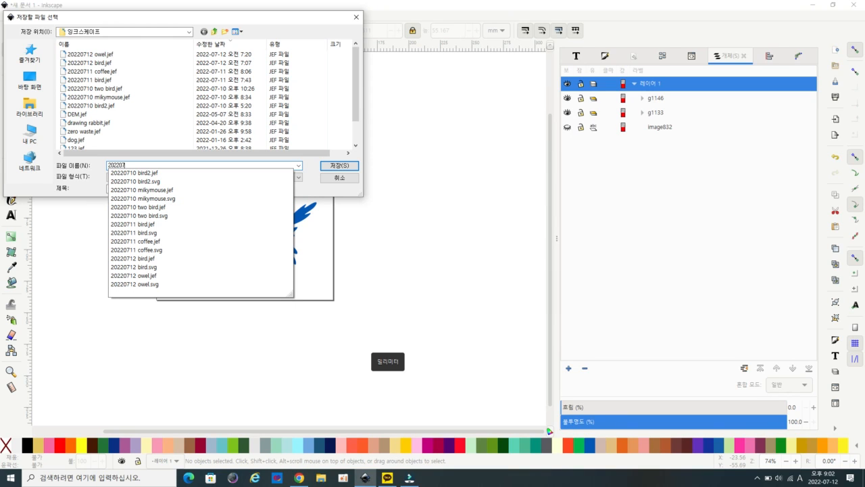
text(12)
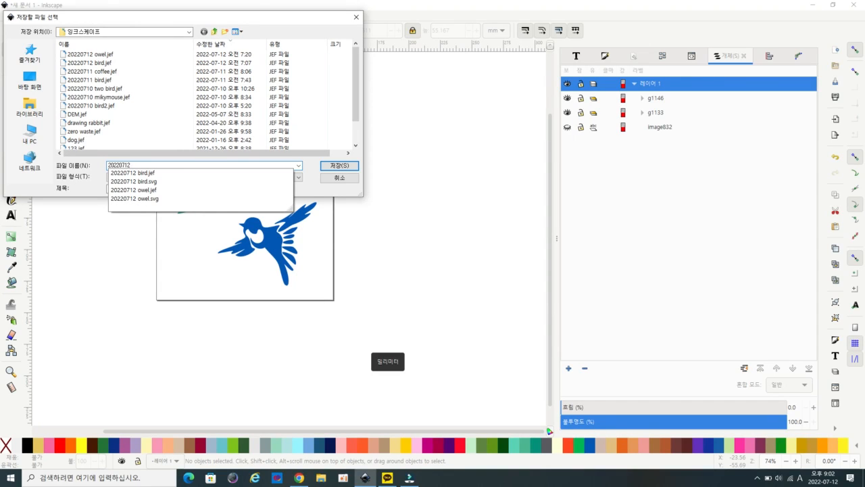
click(153, 174)
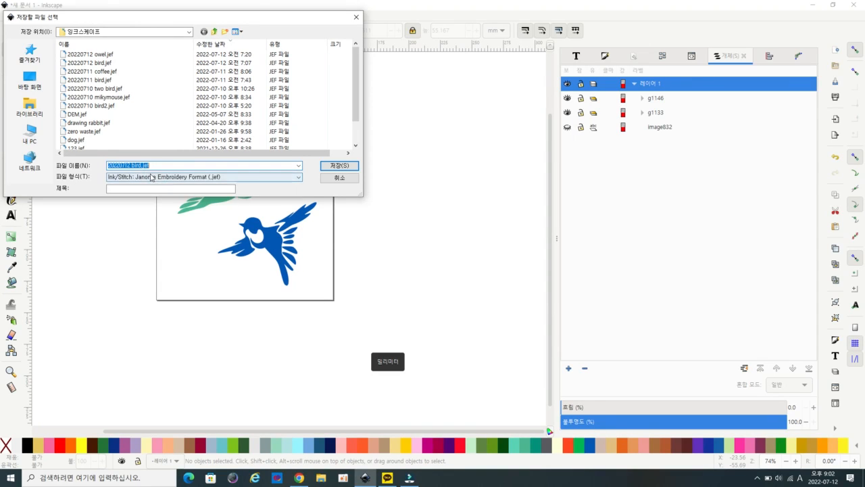
click(142, 165)
text(2)
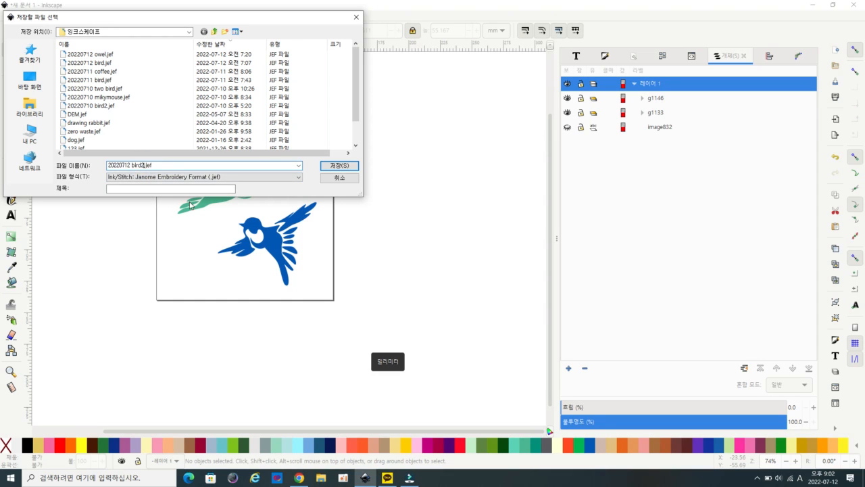
click(341, 166)
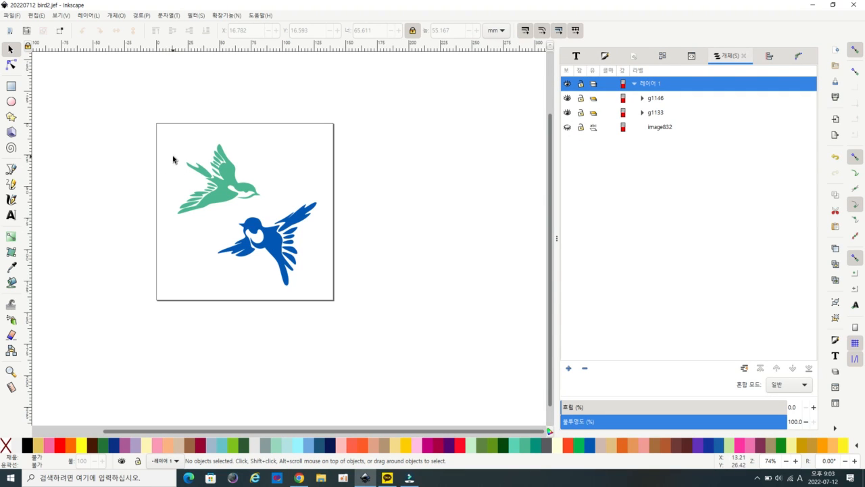
Step: Close the document, saving it as the Inkscape SVG file "20220712 bird2"
click(13, 16)
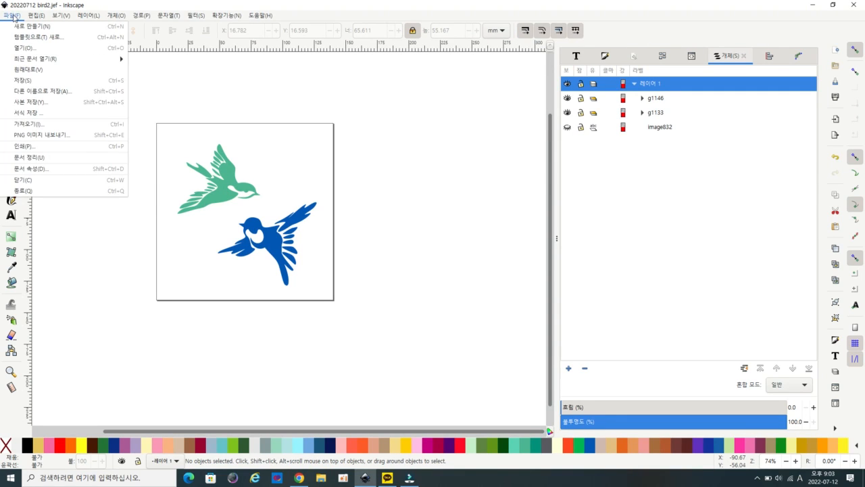
click(31, 181)
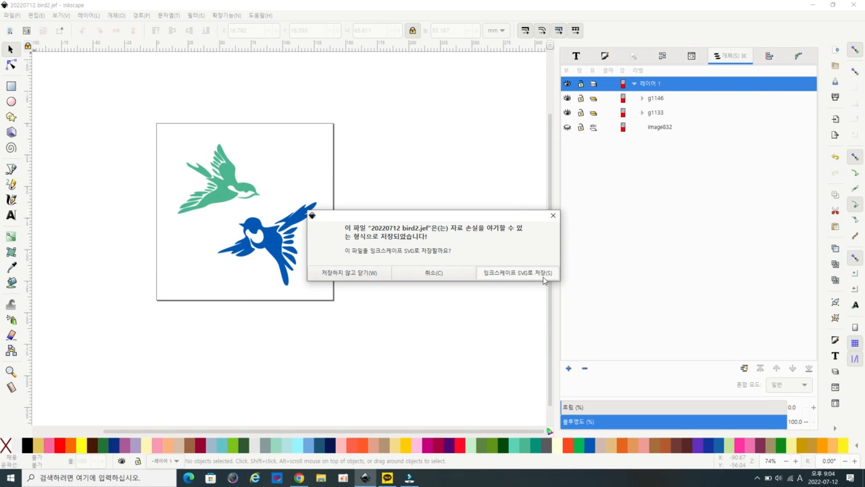
click(521, 273)
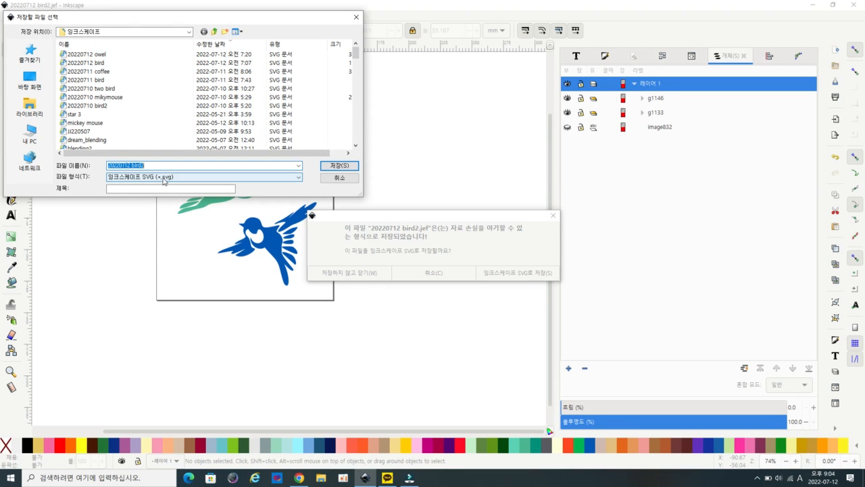
click(345, 167)
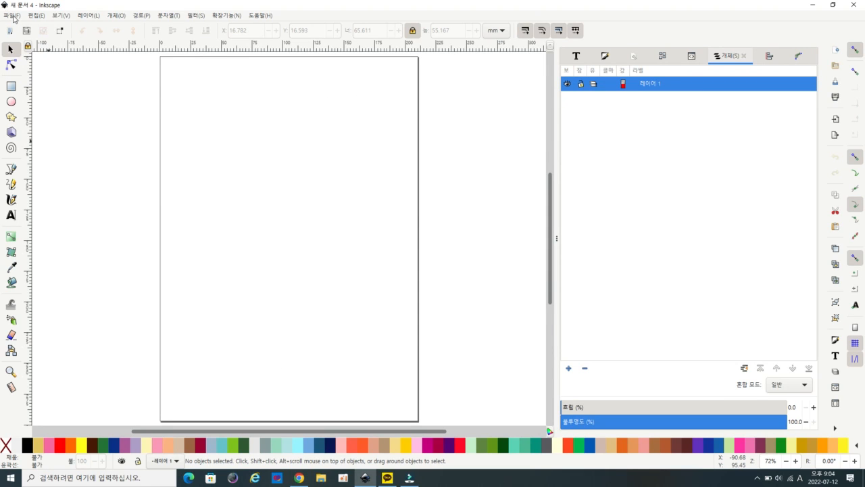
Step: Open the saved Inkscape SVG file "20220712 bird2" from the 잉크스케이프 folder
click(12, 15)
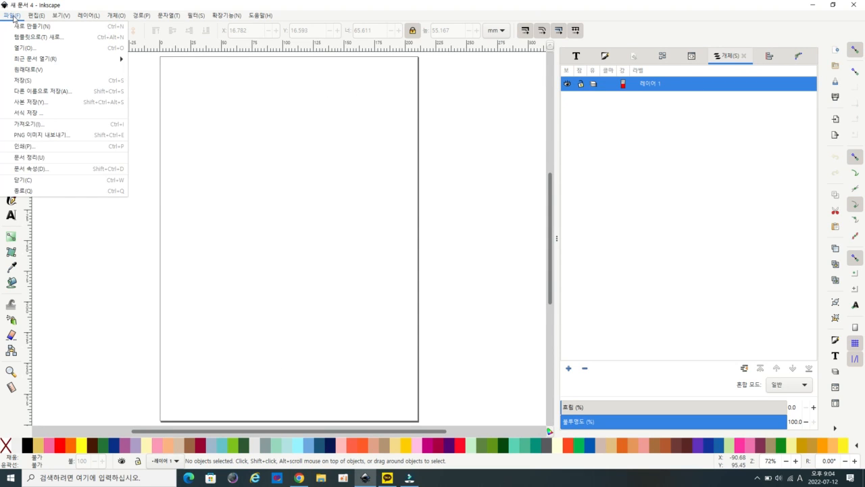
click(27, 52)
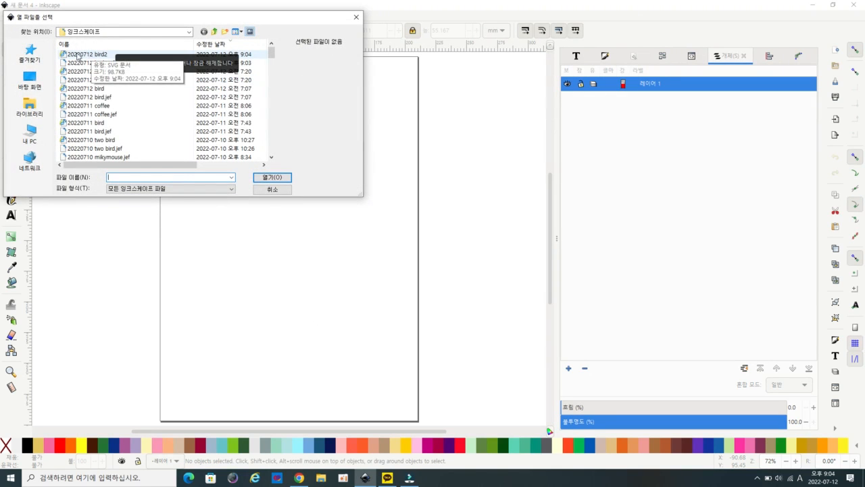
click(97, 54)
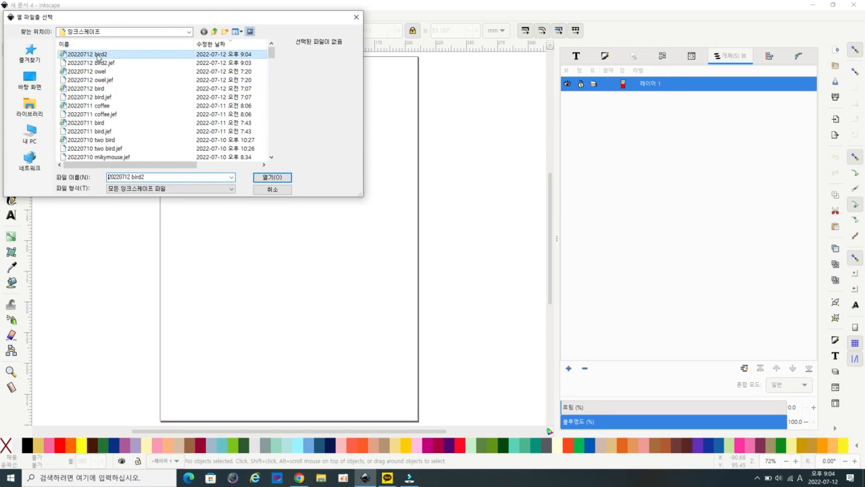
click(272, 177)
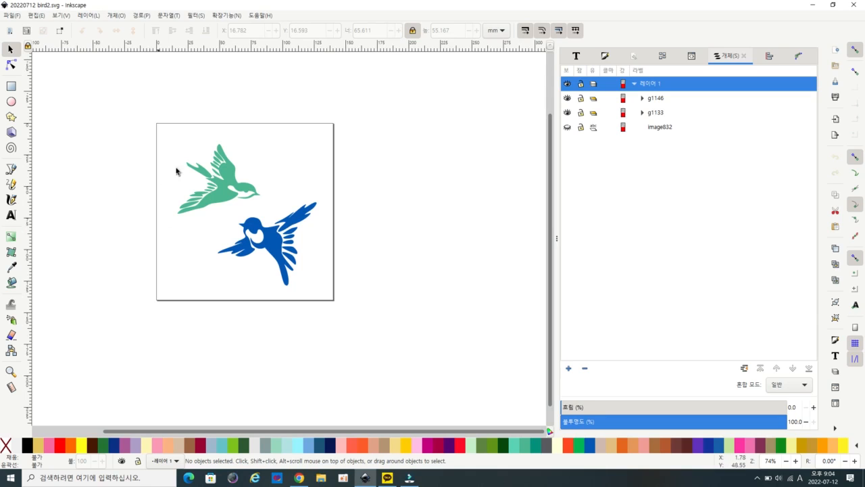
Step: Switch to Pixabay in Chrome, search for "새" and limit the results to illustrations
click(14, 15)
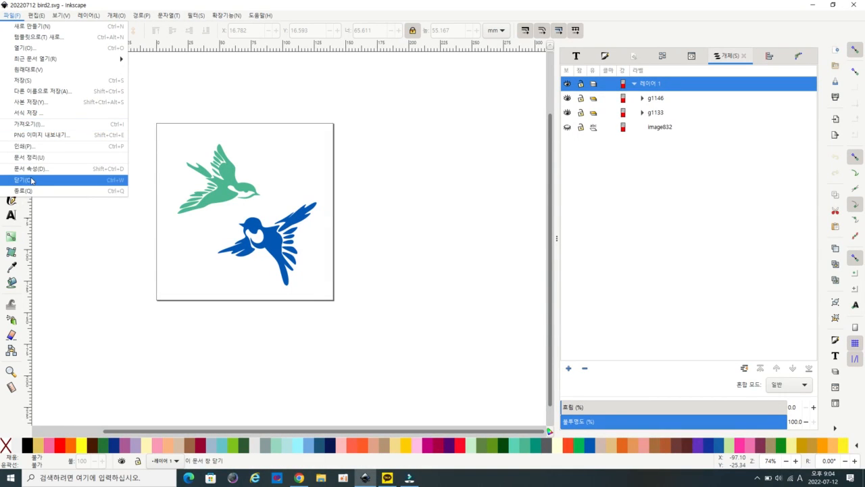
click(299, 478)
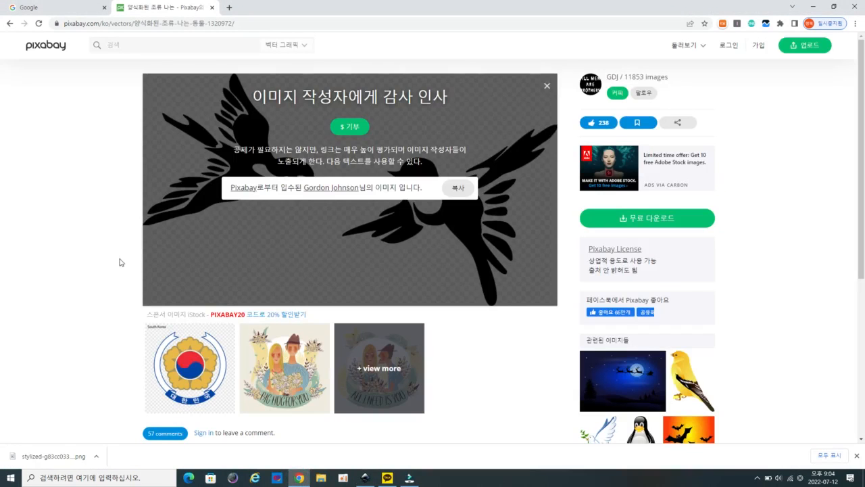
click(120, 45)
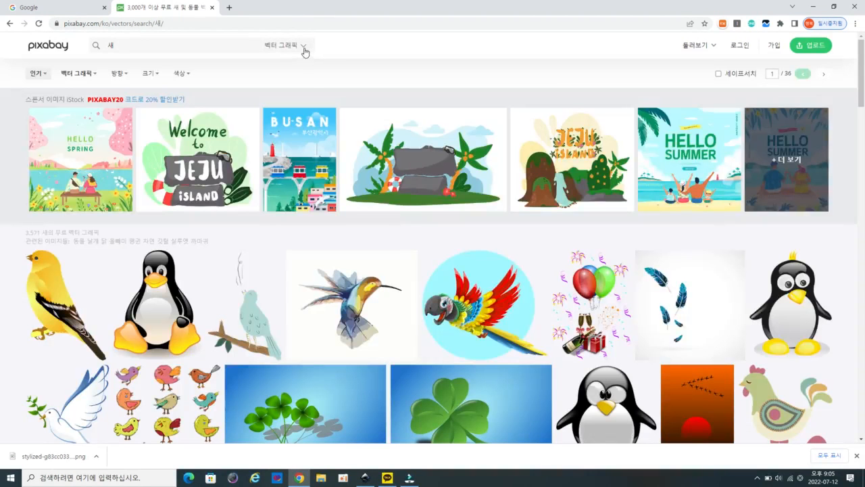
click(303, 47)
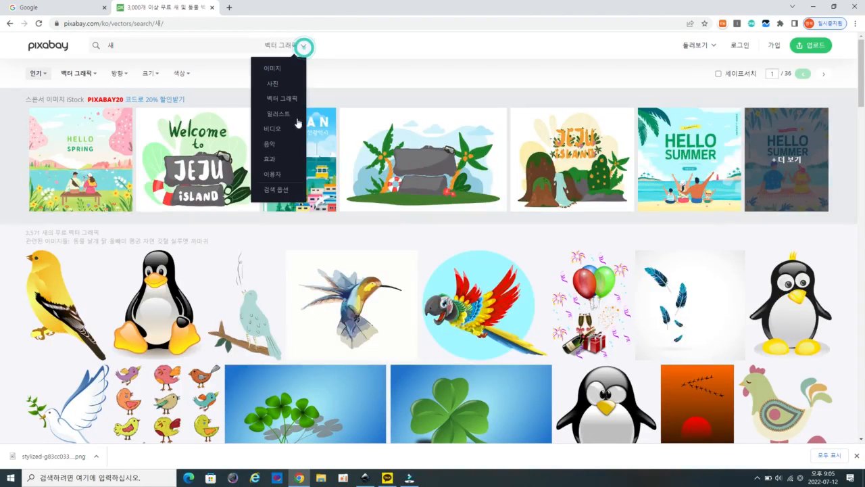
click(291, 114)
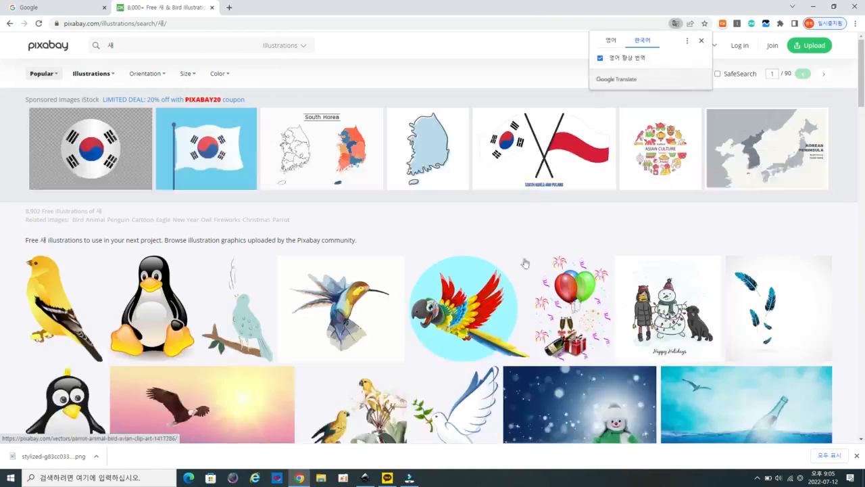
Step: Browse the bird illustration results and open the cartoon hen with three yellow chicks
scroll(526, 281, down, 8)
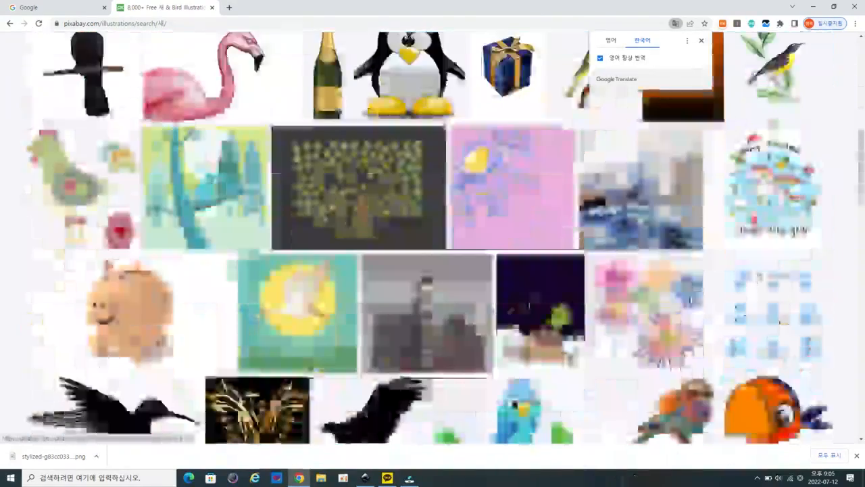
scroll(608, 195, down, 2)
scroll(608, 194, up, 2)
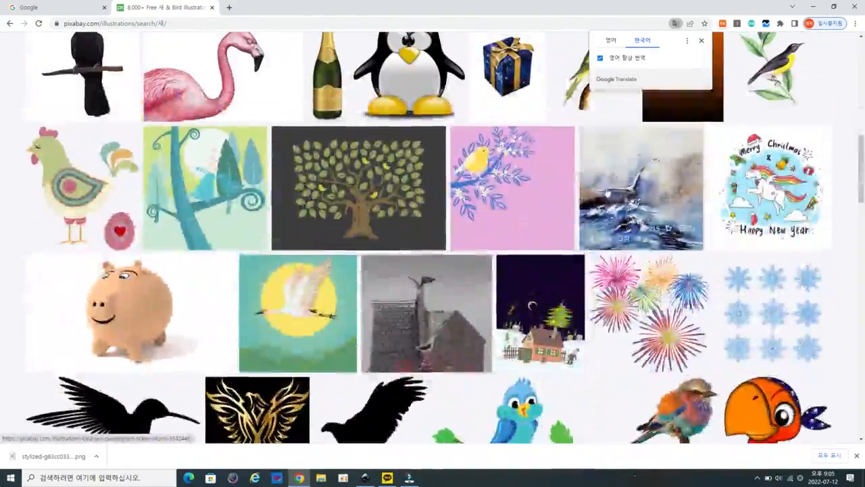
scroll(609, 195, down, 1)
scroll(546, 226, down, 1)
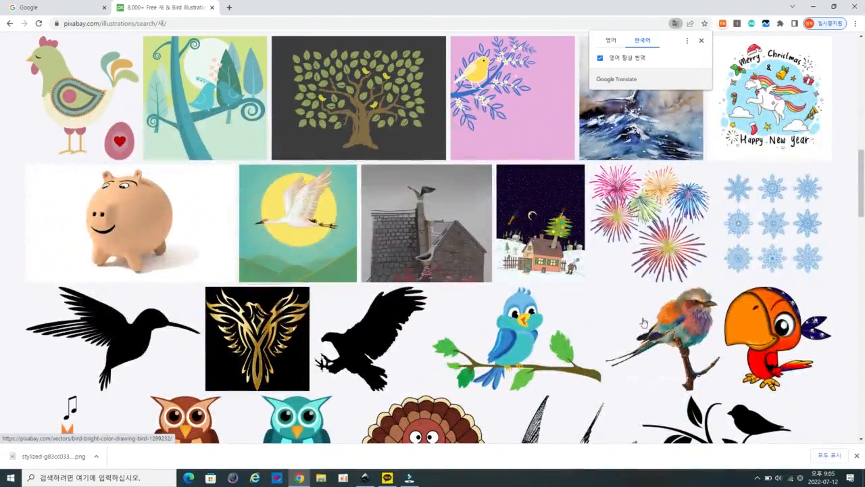
scroll(540, 206, down, 1)
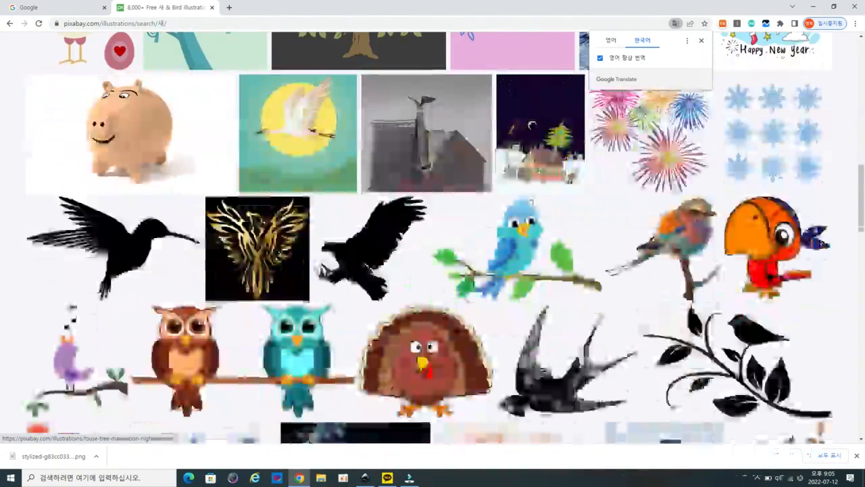
scroll(531, 200, down, 3)
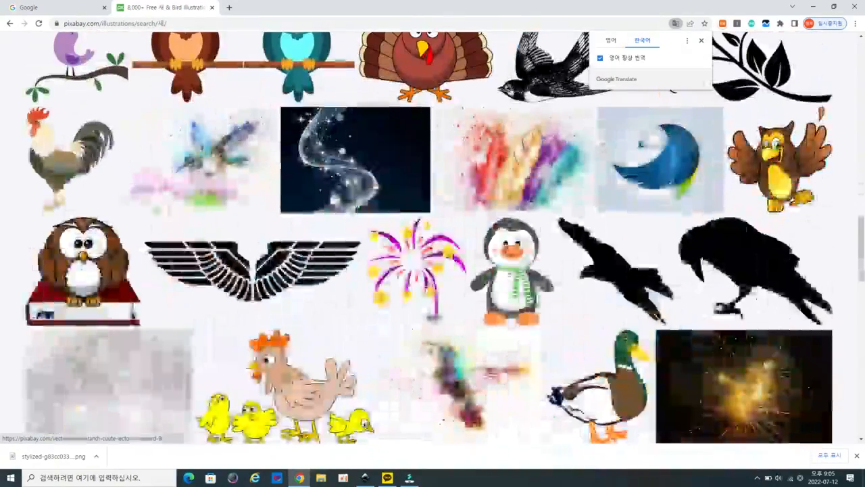
scroll(492, 298, down, 2)
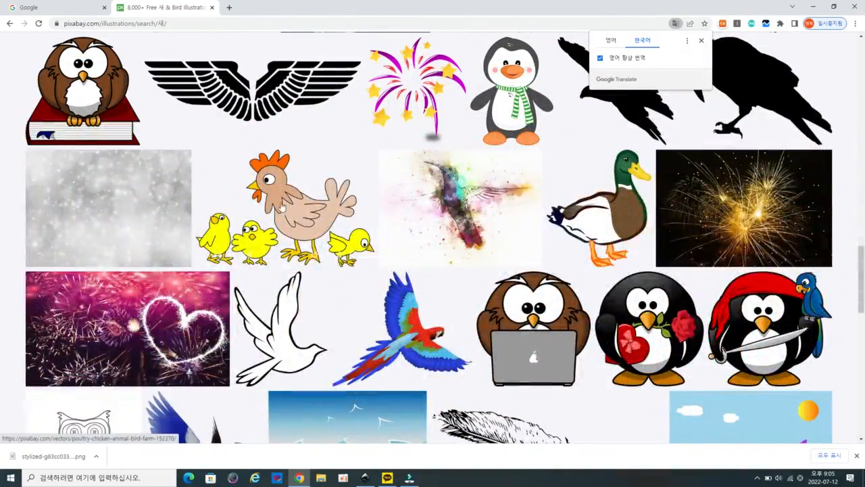
click(283, 208)
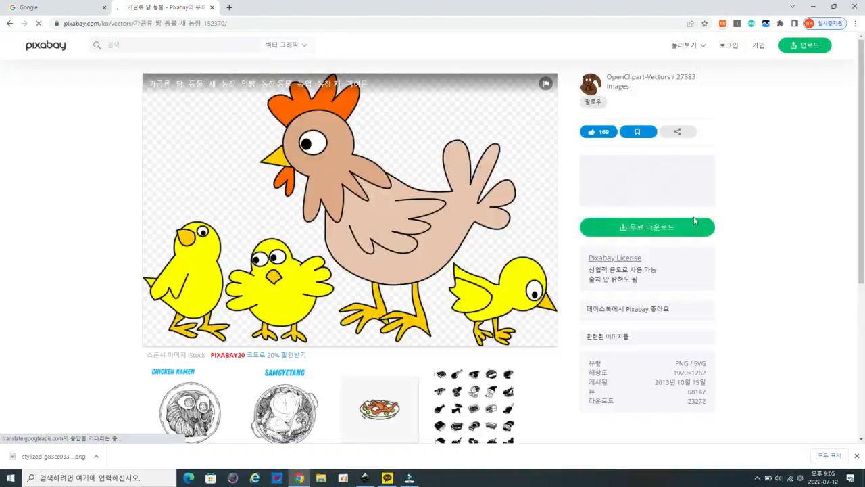
Step: Download the hen-and-chicks image as a 1280×841 PNG, completing the robot check
click(694, 225)
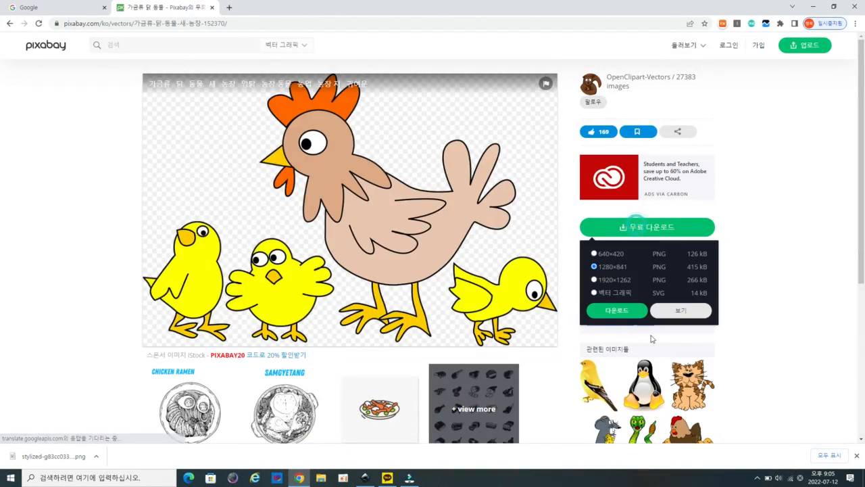
click(618, 312)
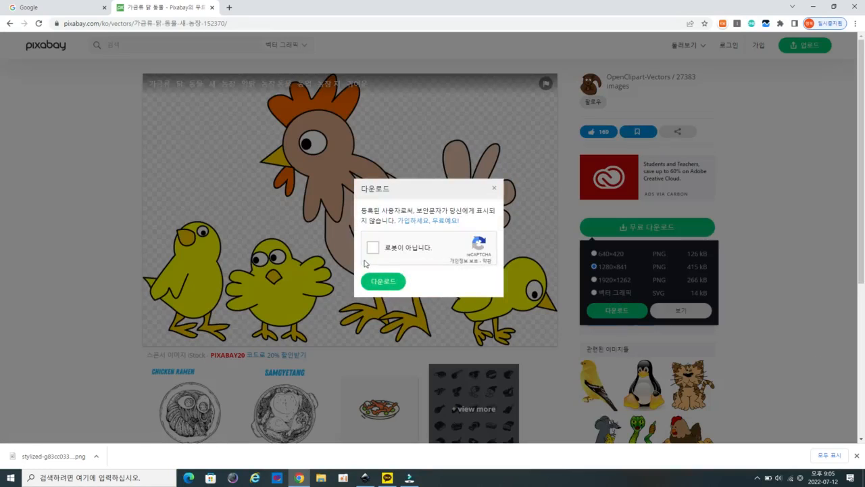
click(373, 248)
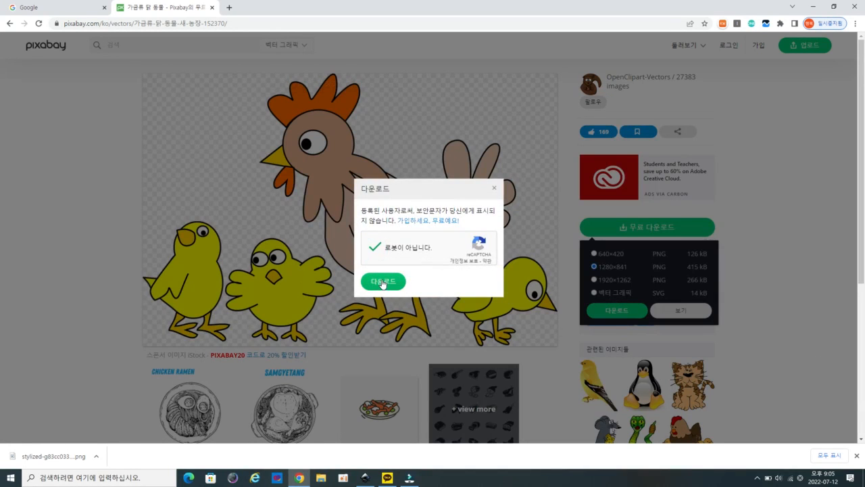
click(383, 282)
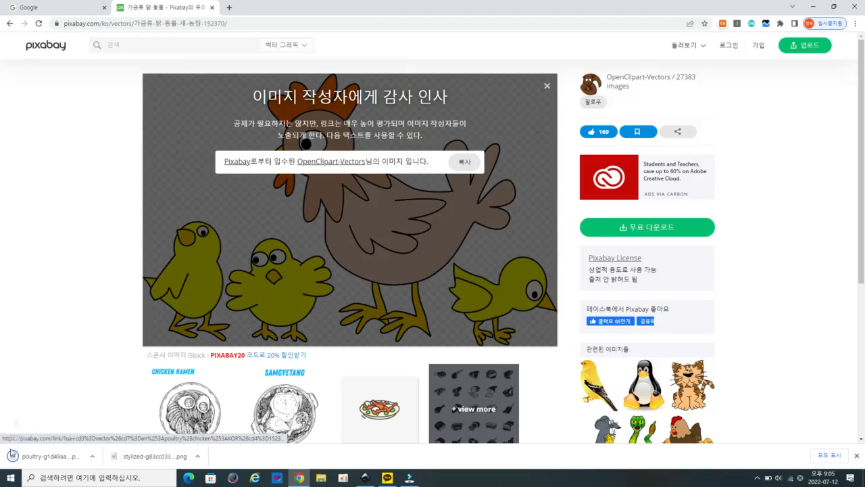
Step: Switch back to Inkscape and close the two-bird document
click(365, 478)
click(12, 16)
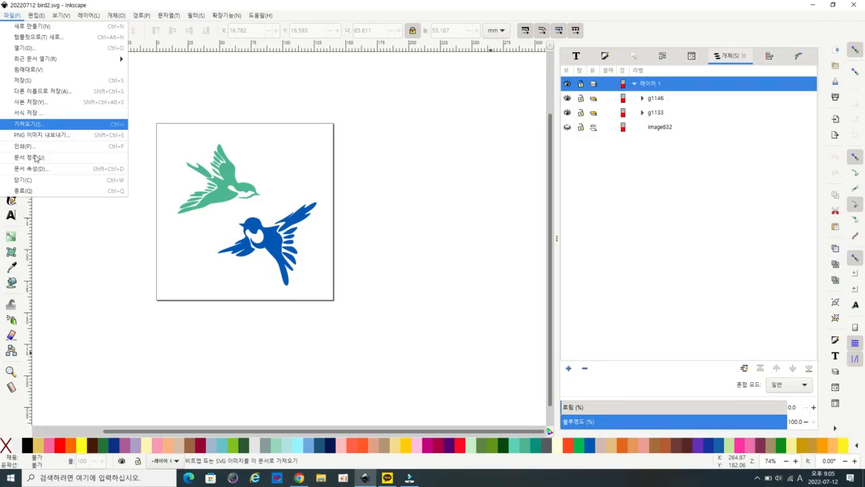
click(30, 179)
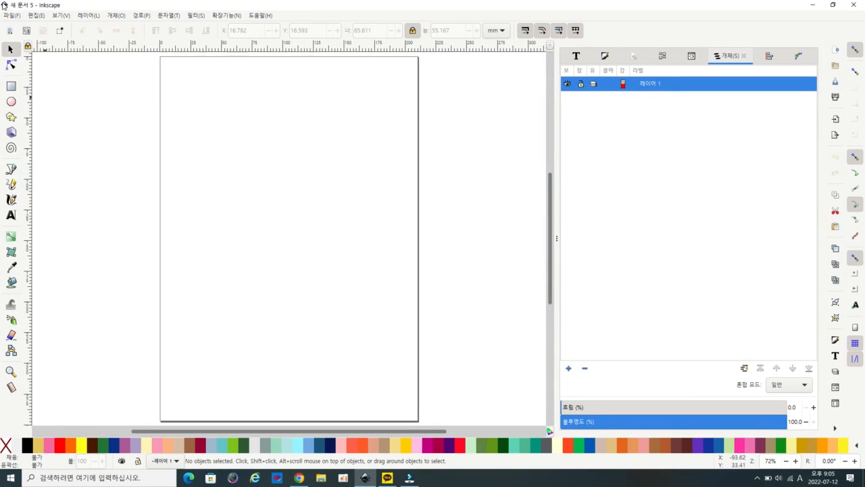
Step: Import "poultry-g1d49aa817_1280" into the blank document and scale it down to about 173 × 113 mm within the page
click(9, 16)
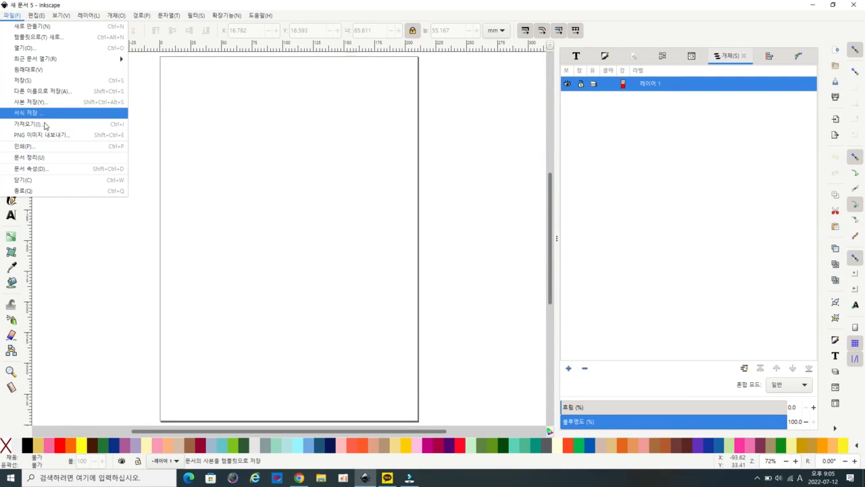
click(46, 125)
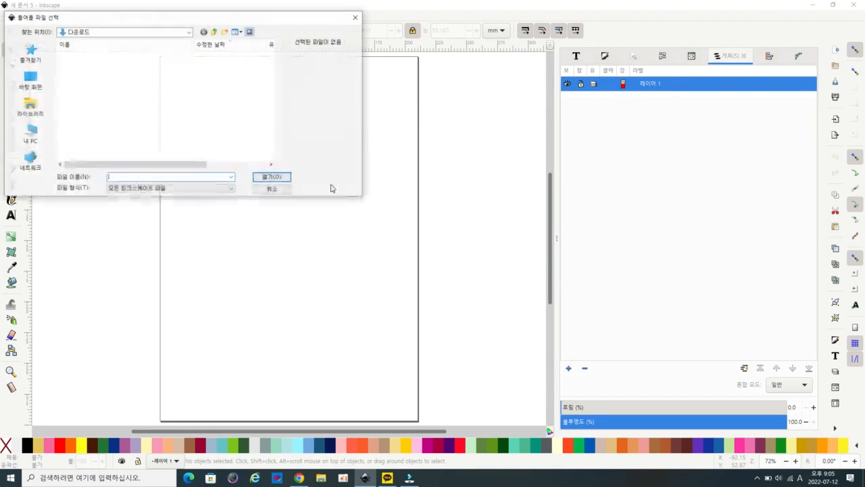
click(111, 64)
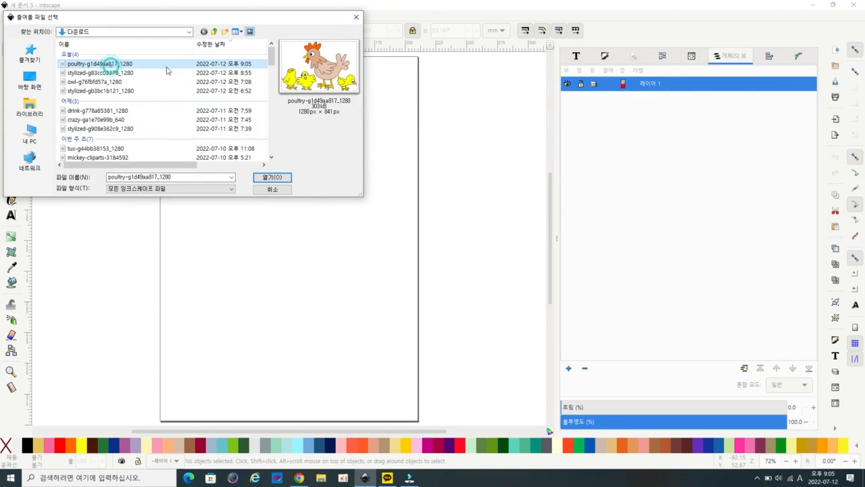
click(272, 177)
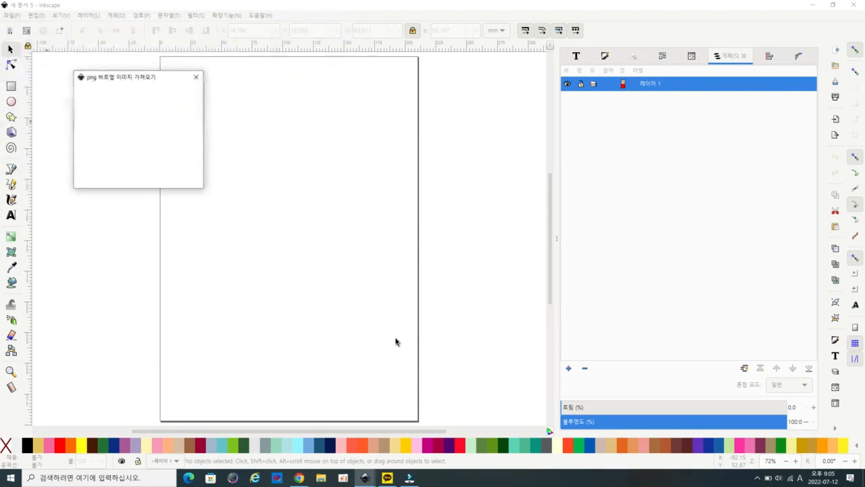
click(183, 179)
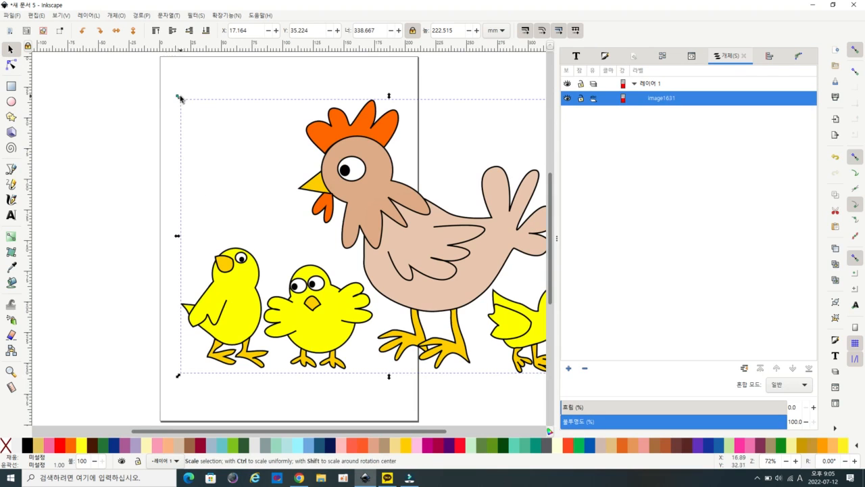
drag(178, 96, 379, 227)
drag(489, 271, 273, 148)
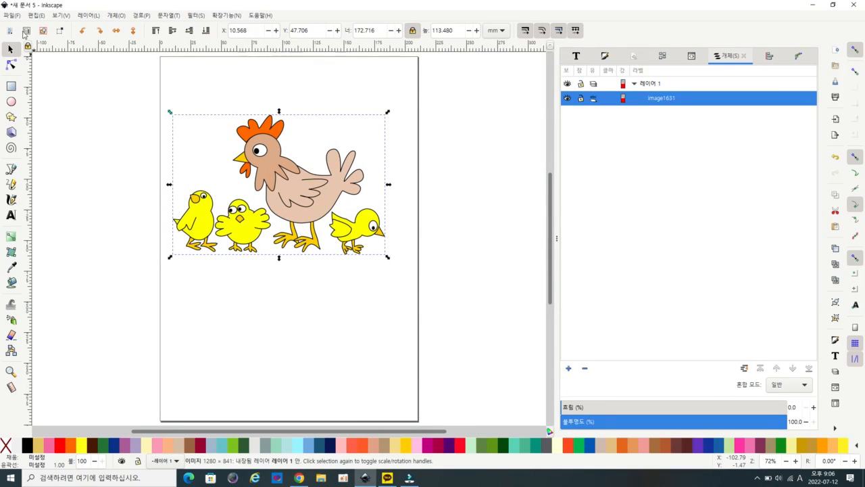
Step: Set the custom page size to 140 mm wide by 140 mm high in the document properties
click(10, 15)
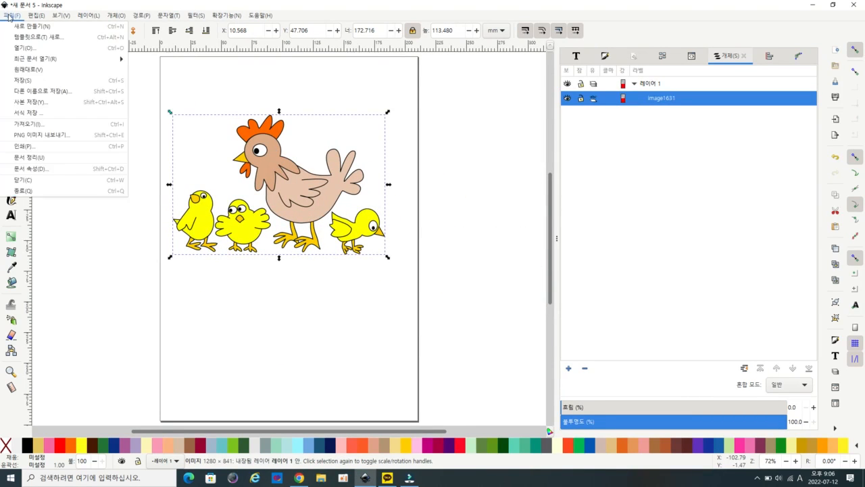
click(41, 171)
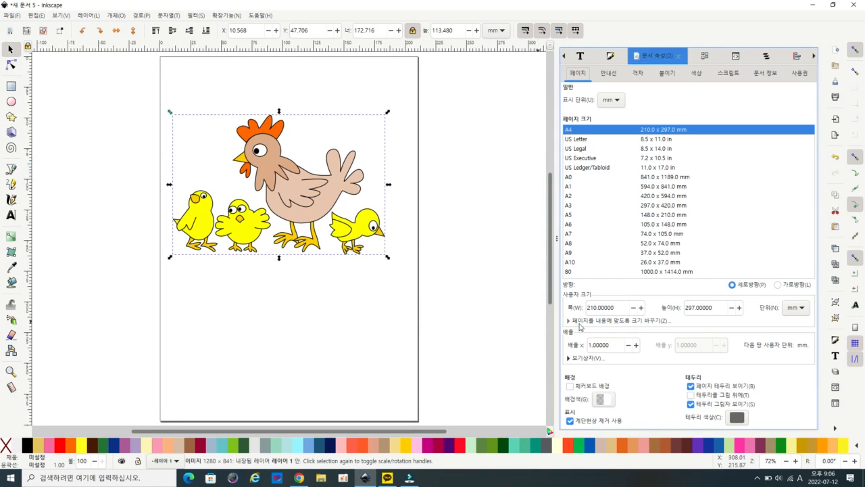
double_click(622, 310)
text(140)
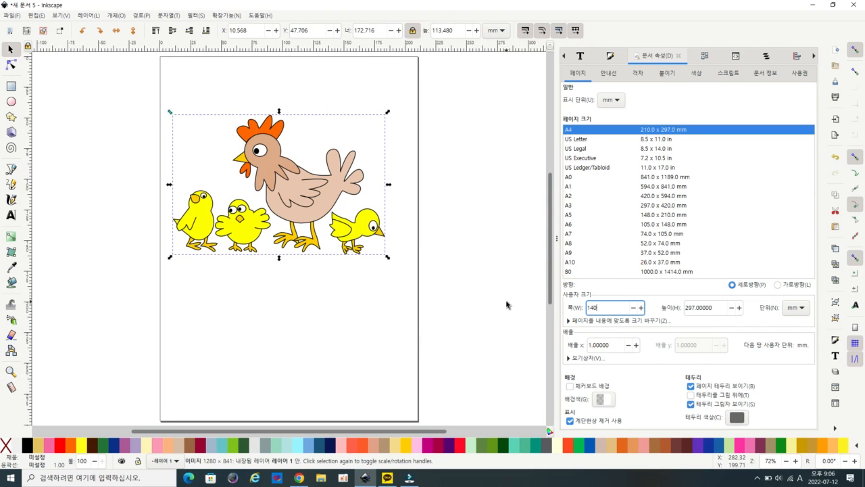
double_click(721, 307)
text(1)
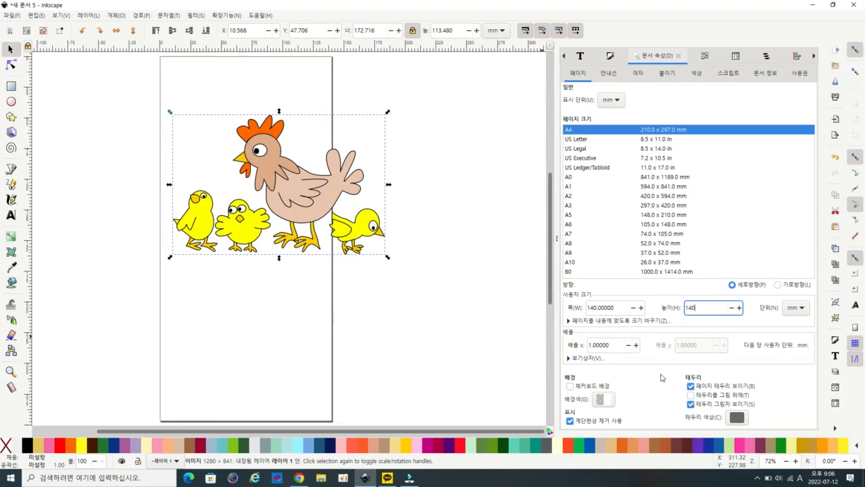
text(40)
key(Return)
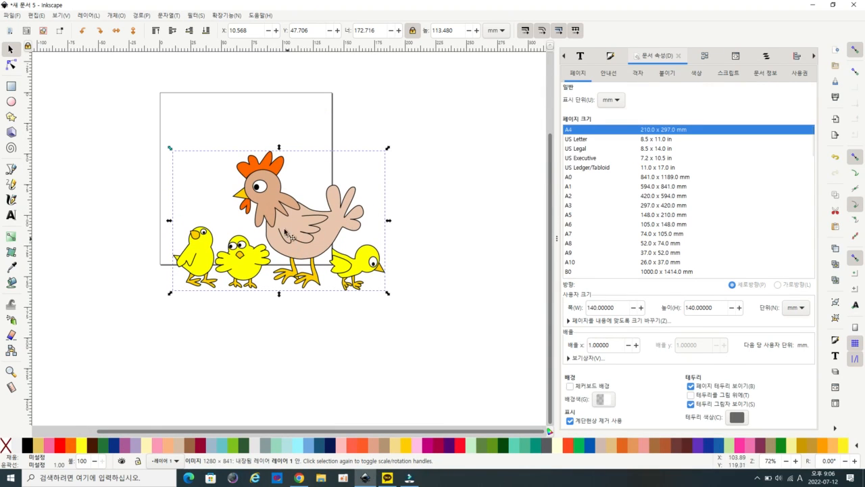
Step: Move the hen image to about X -17, Y 7 mm and enlarge it to about 193 × 127 mm
drag(265, 195, 207, 117)
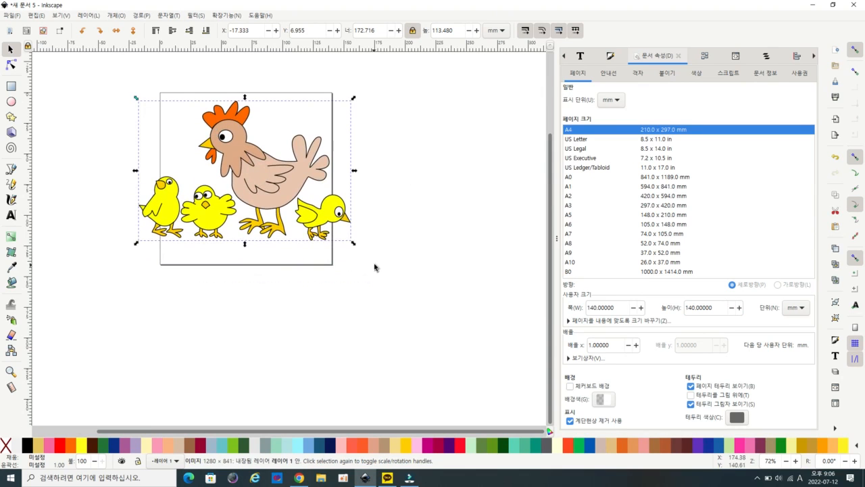
drag(354, 244, 378, 260)
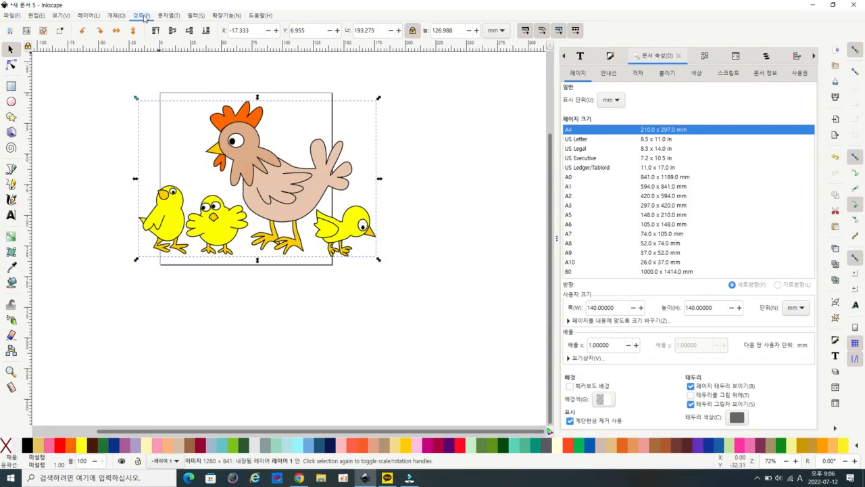
Step: Show the document's object list and open Trace Bitmap for the hen image
click(169, 15)
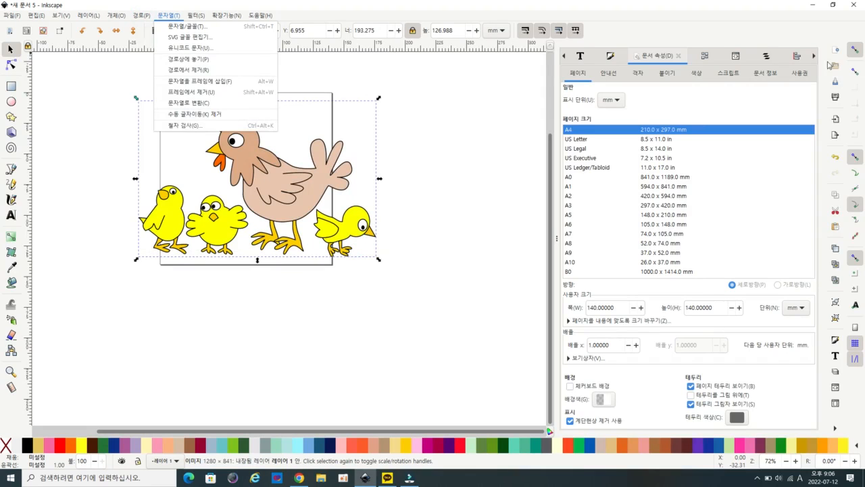
click(766, 59)
click(766, 58)
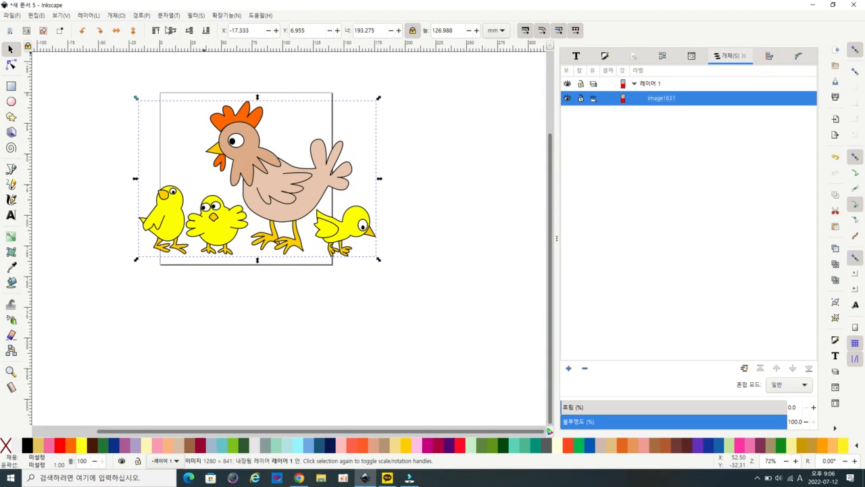
click(145, 17)
click(167, 49)
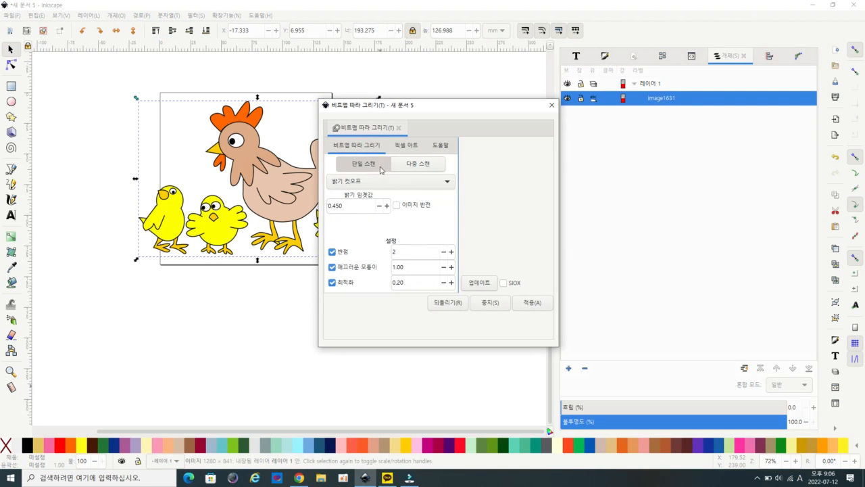
Step: Trace the hen image in multiple scans by color, with 8 scans and the optimize value set to 5.00
click(427, 165)
click(435, 183)
click(336, 195)
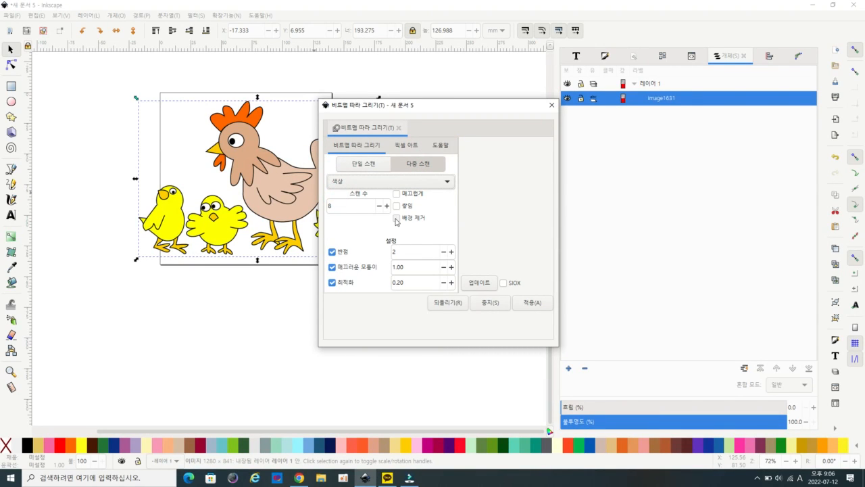
double_click(411, 280)
text(0)
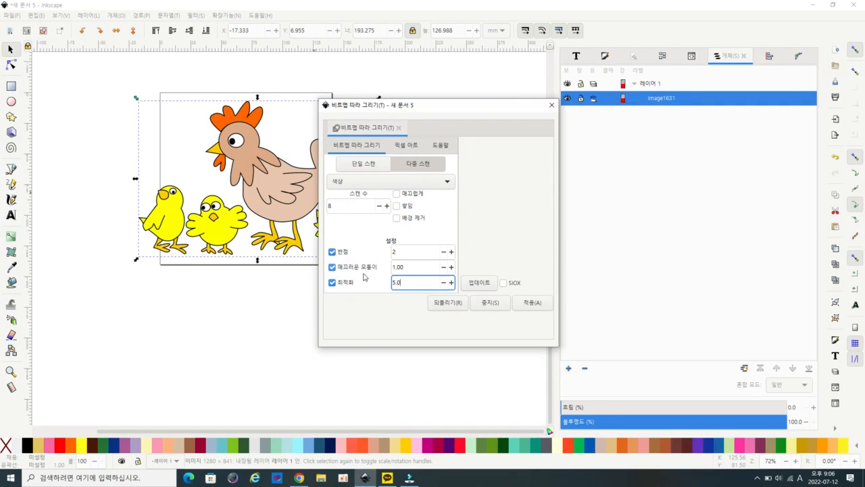
click(477, 287)
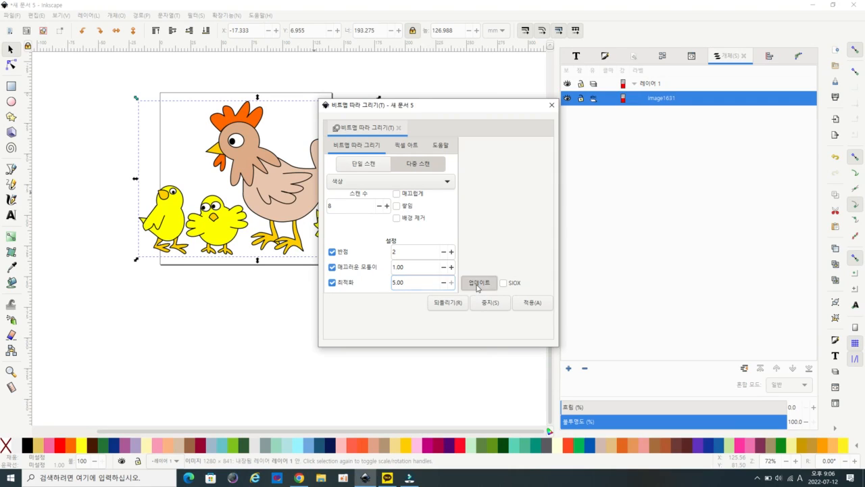
click(541, 304)
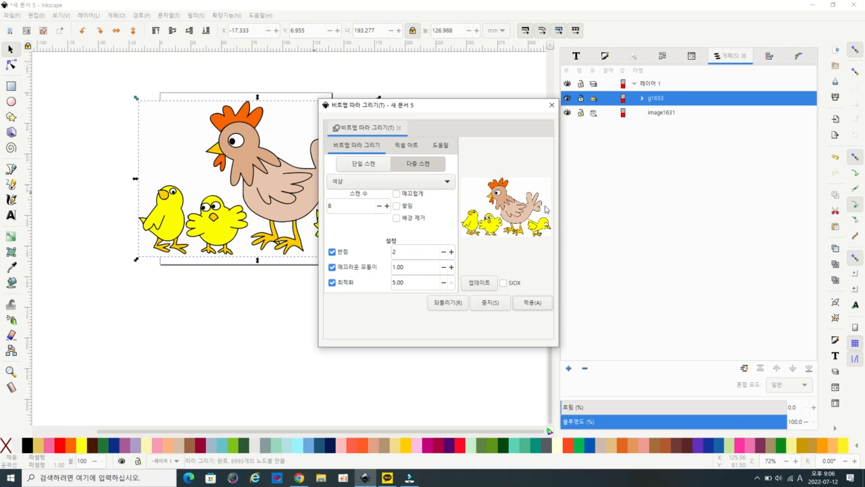
Step: Hide the original bitmap image and enlarge the traced group to about 262 × 172 mm
click(663, 112)
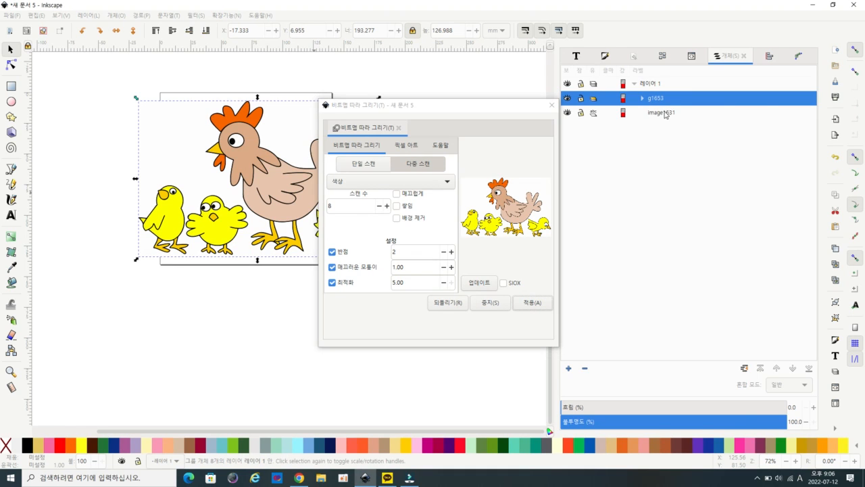
click(569, 113)
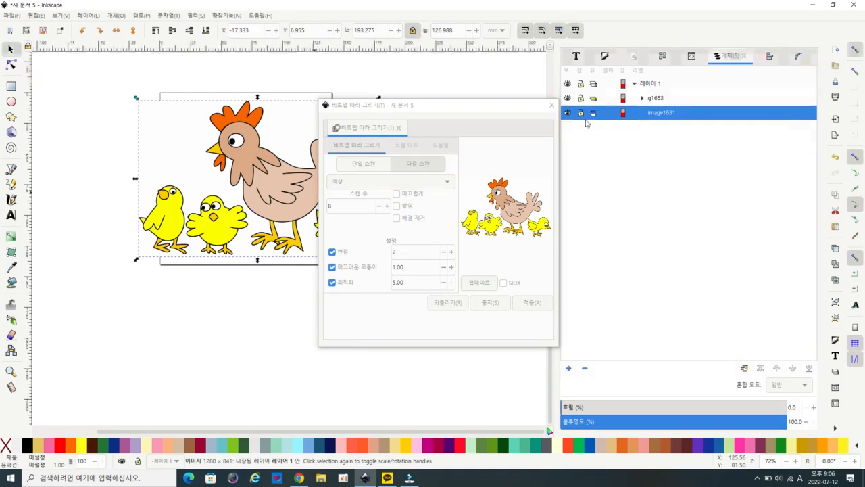
click(552, 105)
click(653, 98)
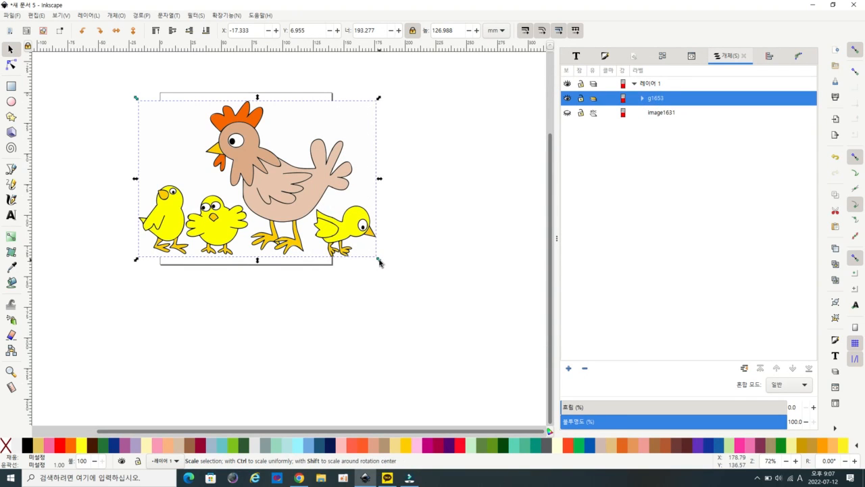
drag(403, 292, 554, 314)
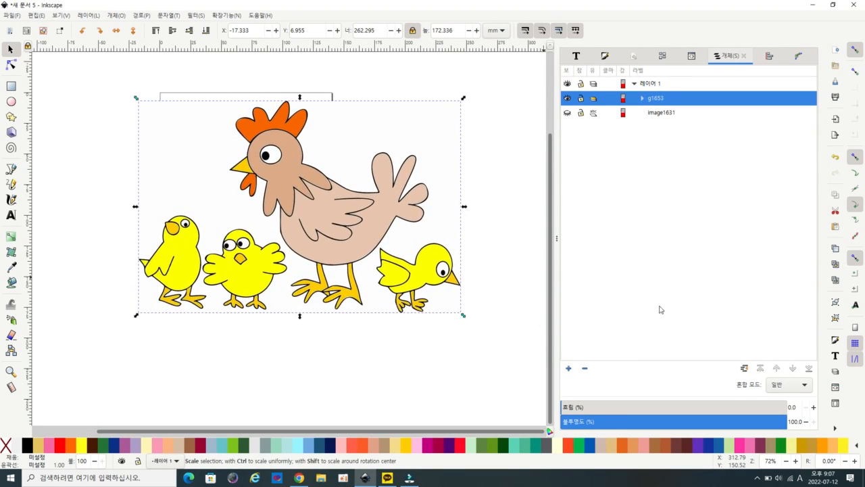
Step: Expand the traced group and examine which parts of the drawing each of its color paths covers
click(642, 98)
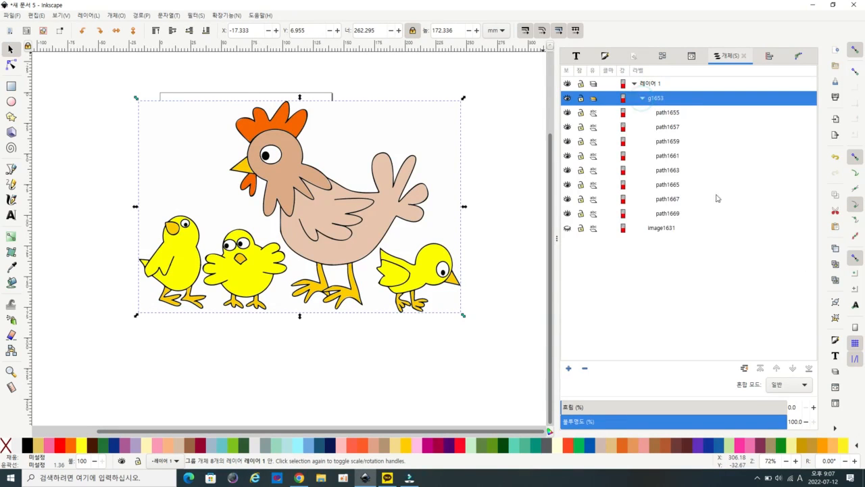
click(666, 215)
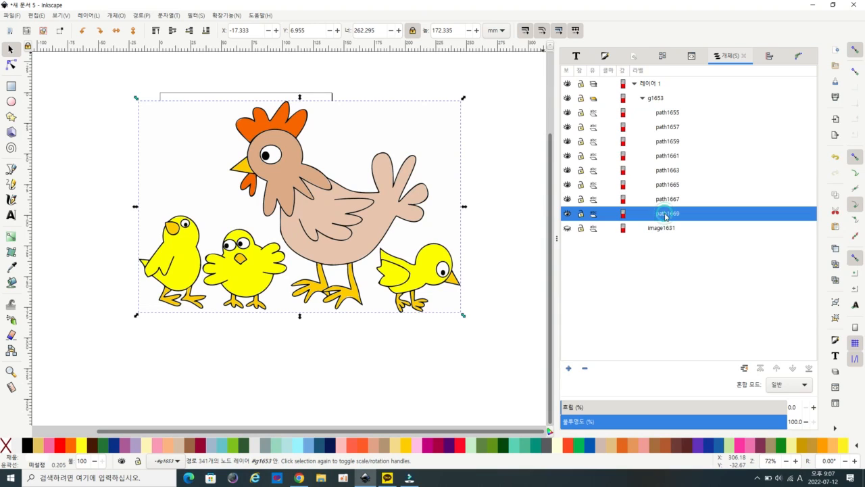
click(665, 200)
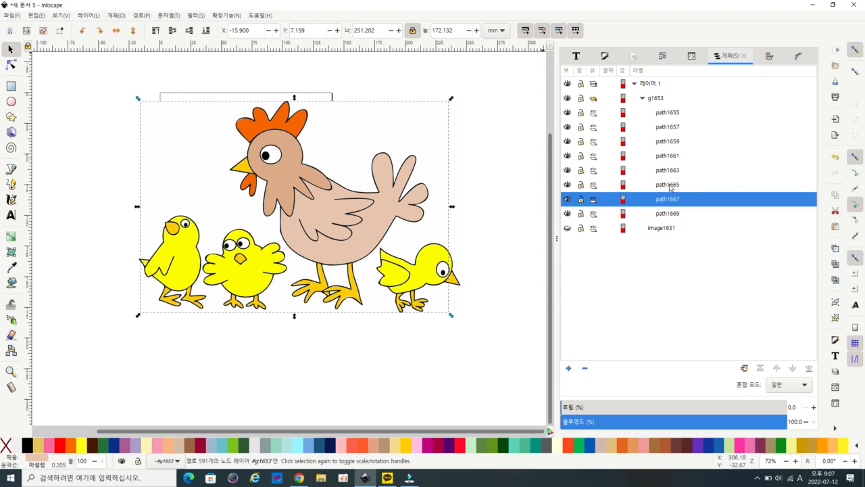
click(669, 186)
click(671, 171)
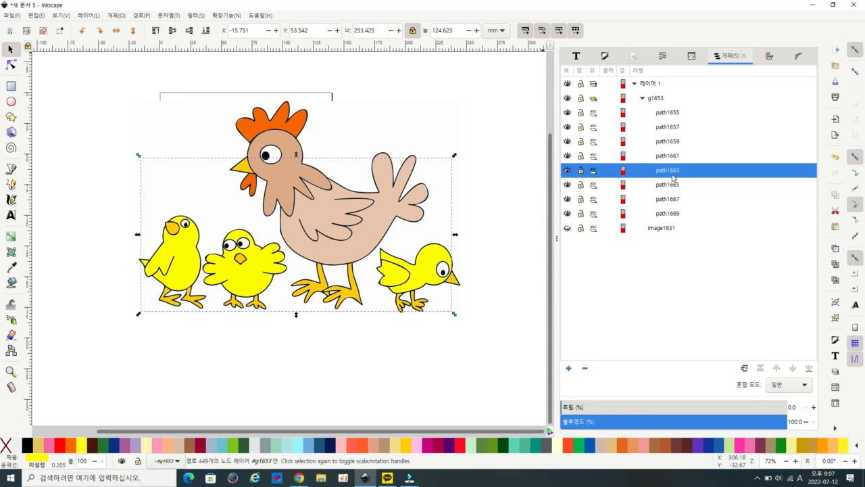
click(668, 157)
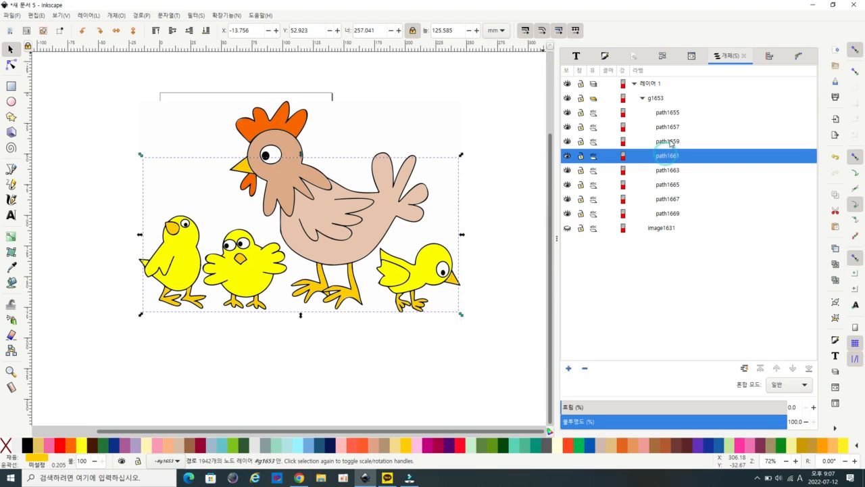
click(670, 143)
click(665, 127)
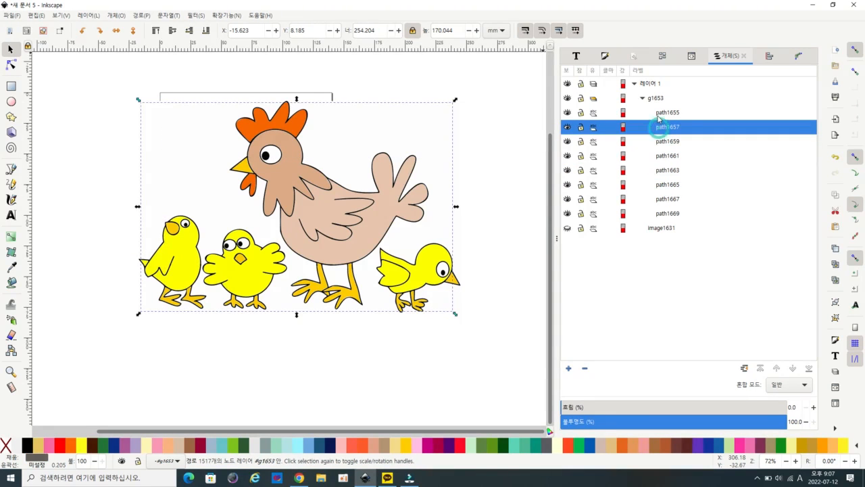
click(657, 114)
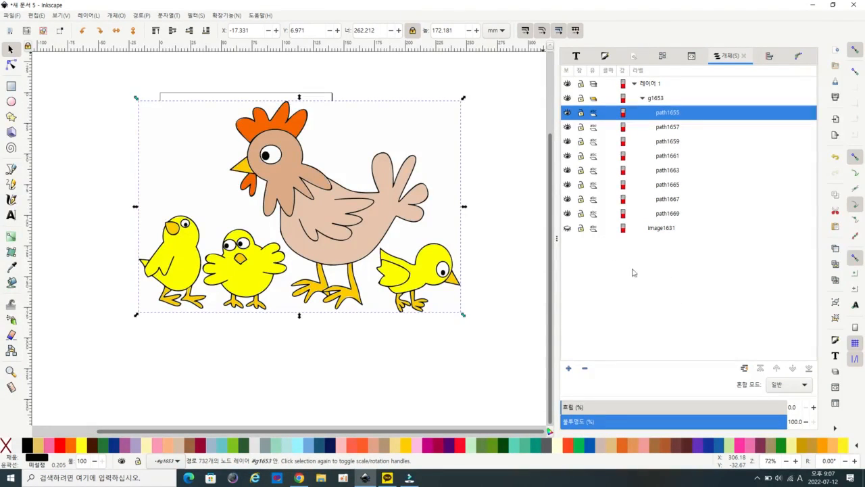
Step: Hide the white background path1669 and check what path1667 covers by toggling its visibility
click(665, 215)
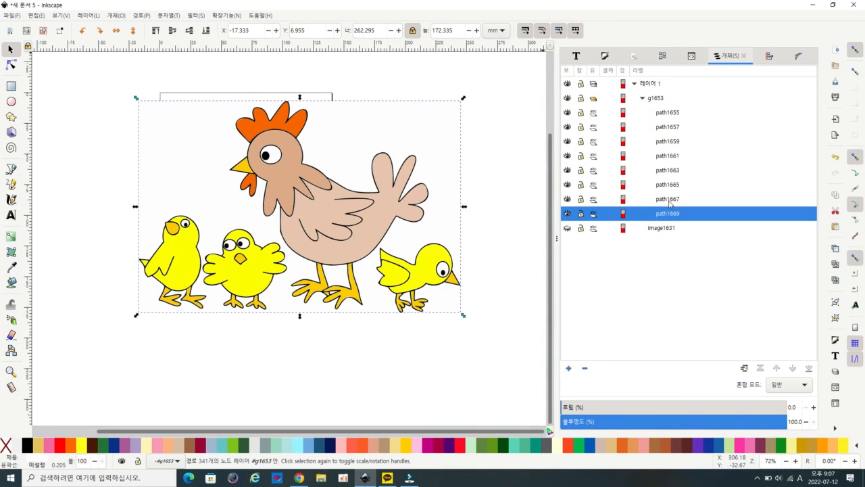
click(568, 215)
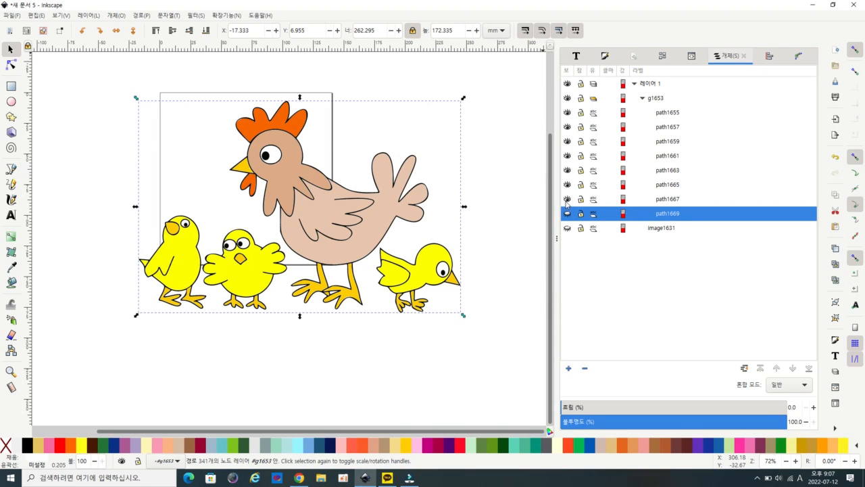
click(567, 199)
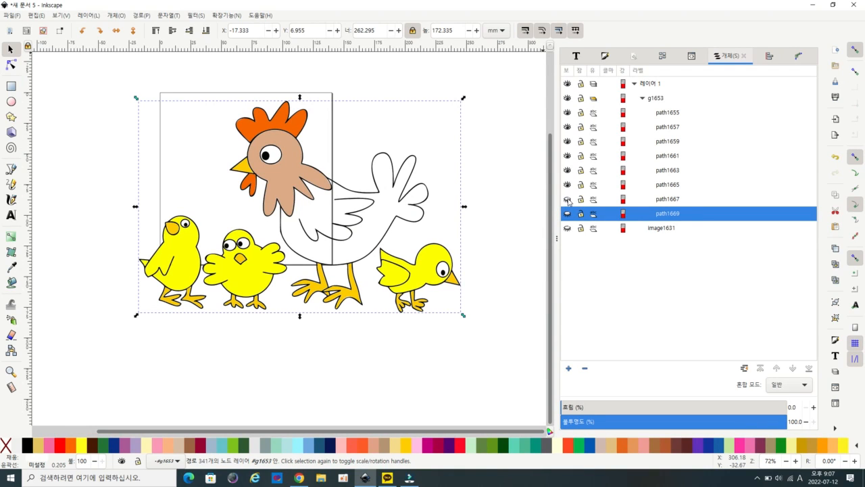
click(567, 199)
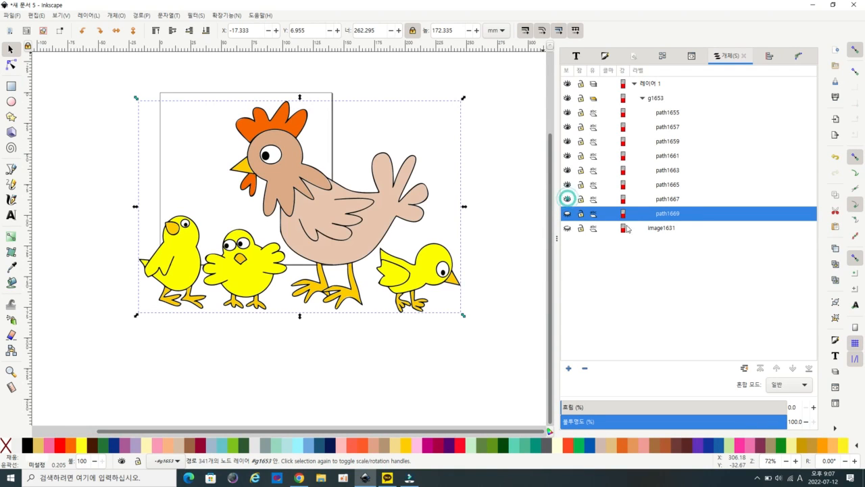
Step: Check the areas covered by path1665, path1663, path1661 and path1659 by hiding and reshowing each one
click(567, 184)
click(568, 184)
click(568, 172)
click(568, 172)
click(568, 156)
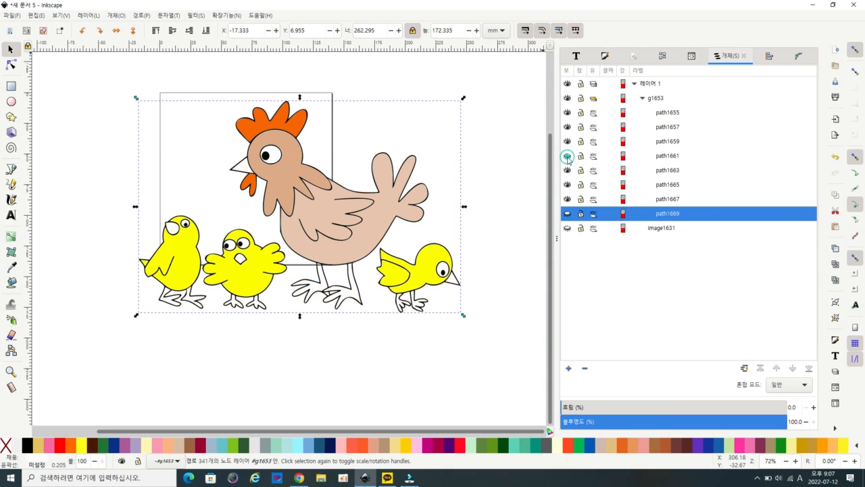
click(568, 156)
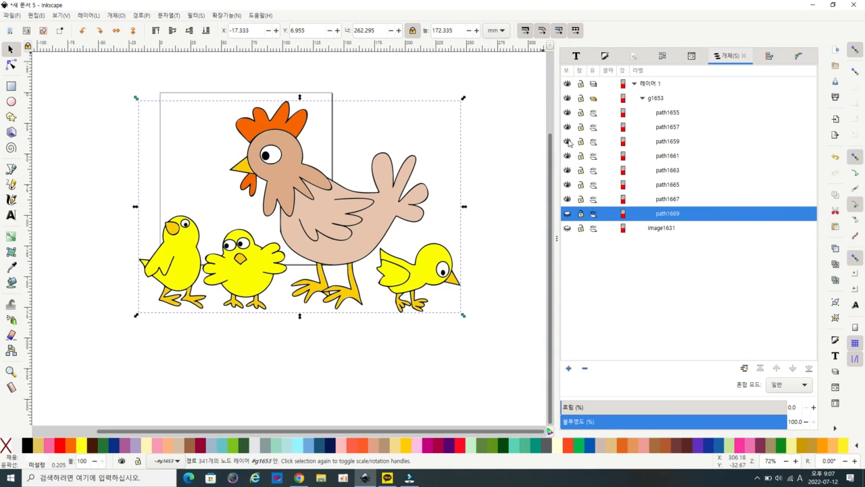
click(567, 142)
click(568, 142)
Step: Hide the dark gray path1657 and check the black outline path1655 by toggling its visibility
click(567, 127)
click(567, 113)
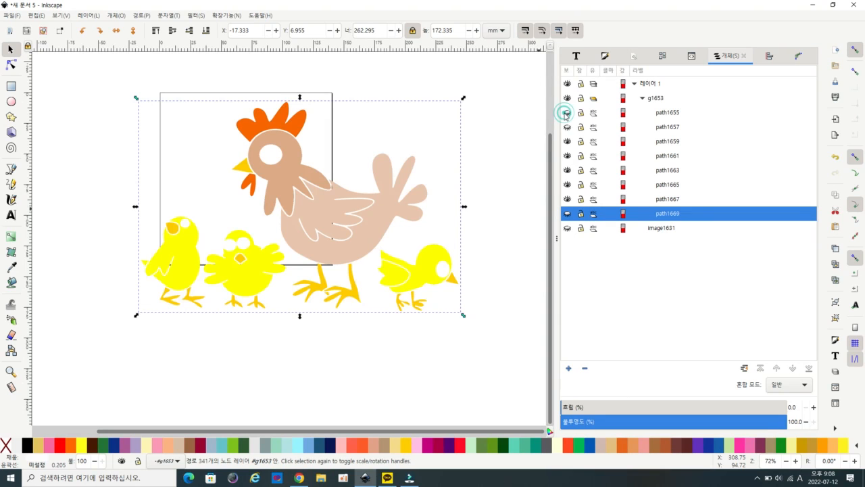
click(567, 112)
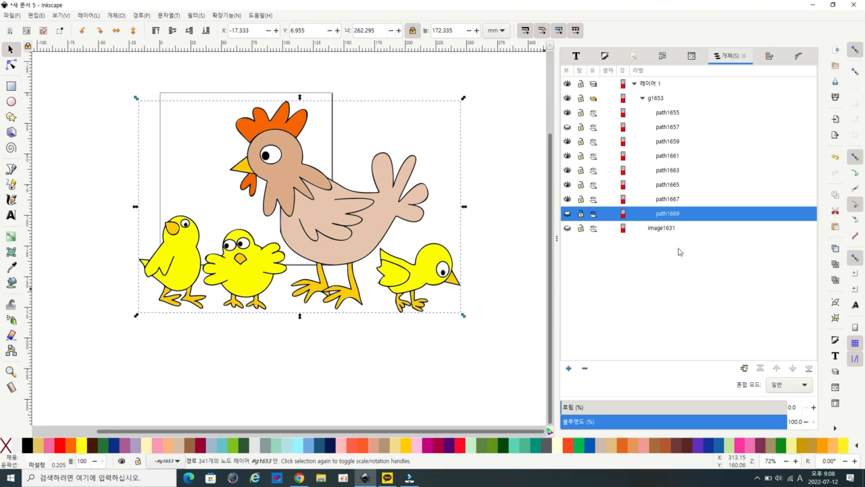
Step: Apply Ink/Stitch Params to the traced group, keeping Auto Fill with 0.25 mm spacing between rows
click(653, 99)
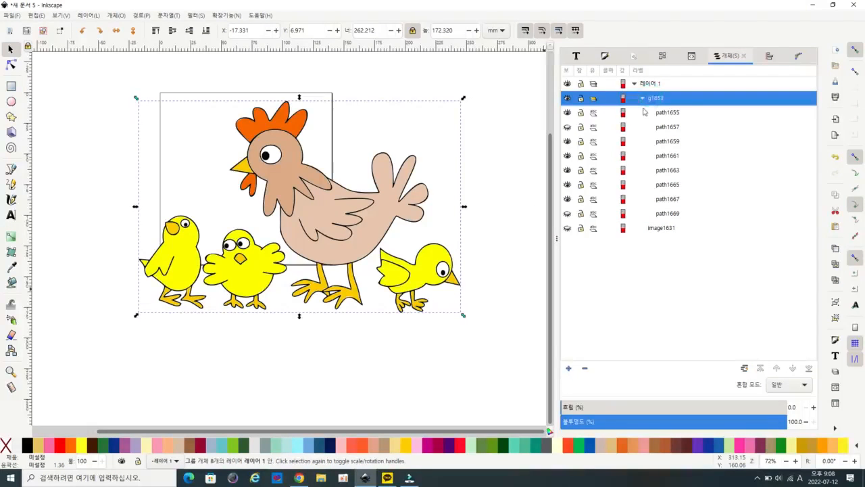
click(642, 98)
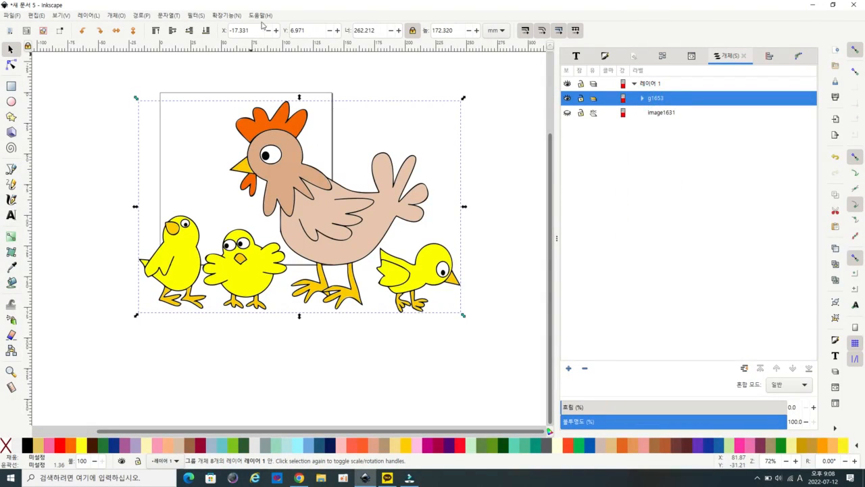
click(227, 15)
mouse_move(244, 62)
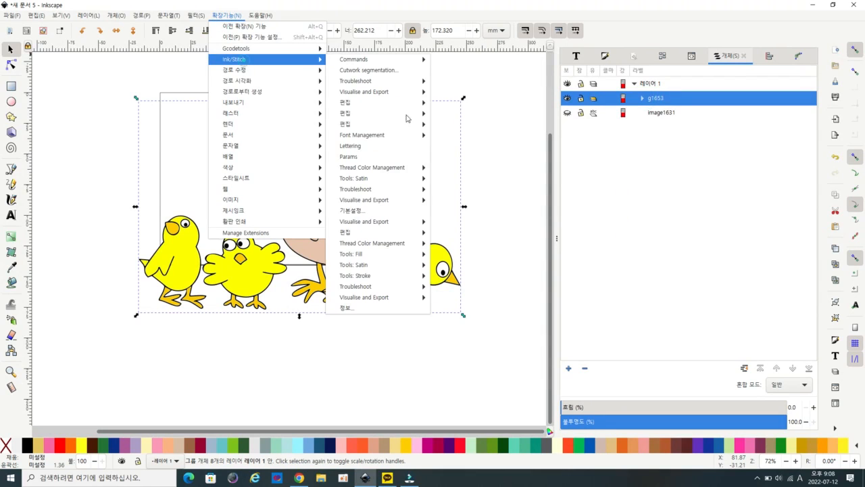
click(362, 156)
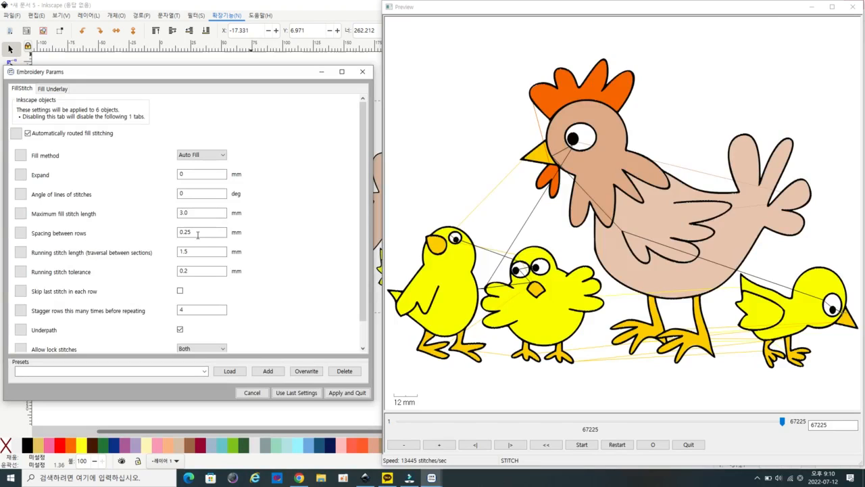
click(197, 232)
double_click(196, 232)
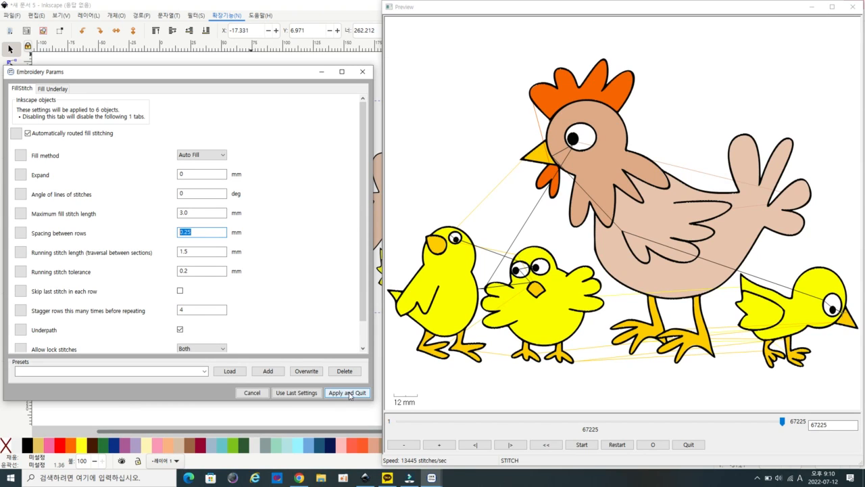
click(350, 394)
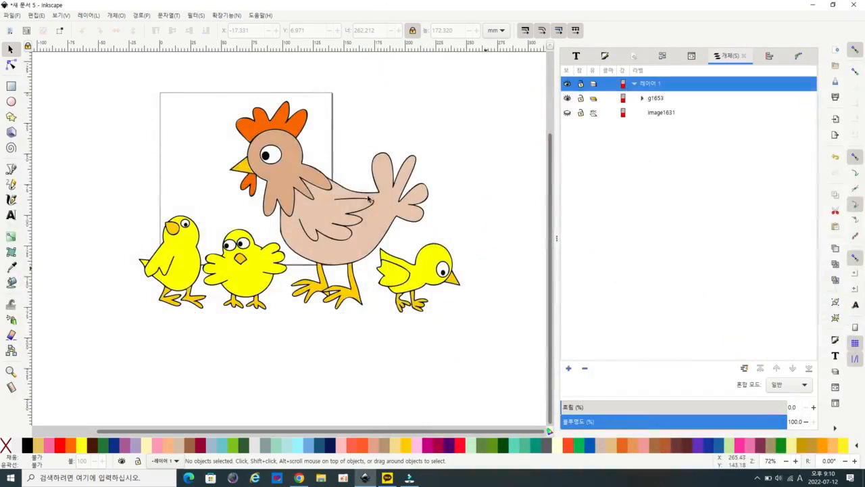
Step: Scale the traced hen-and-chicks group down to about 139 × 91 mm
click(283, 168)
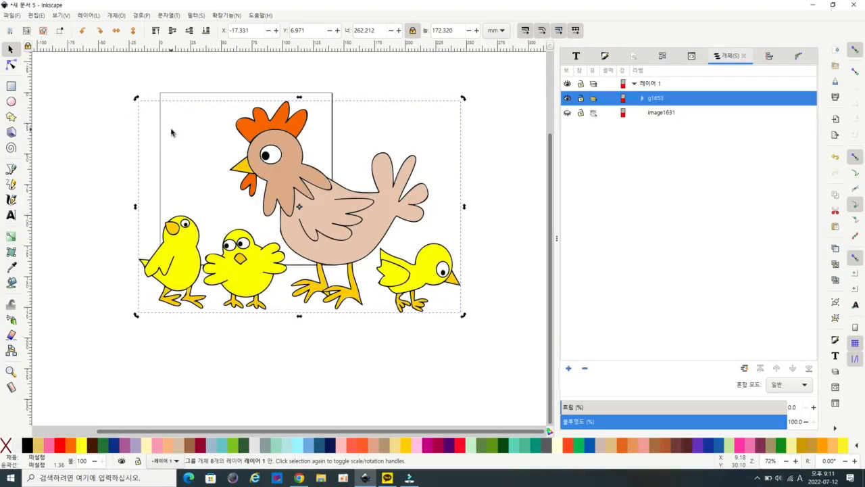
click(172, 130)
click(242, 150)
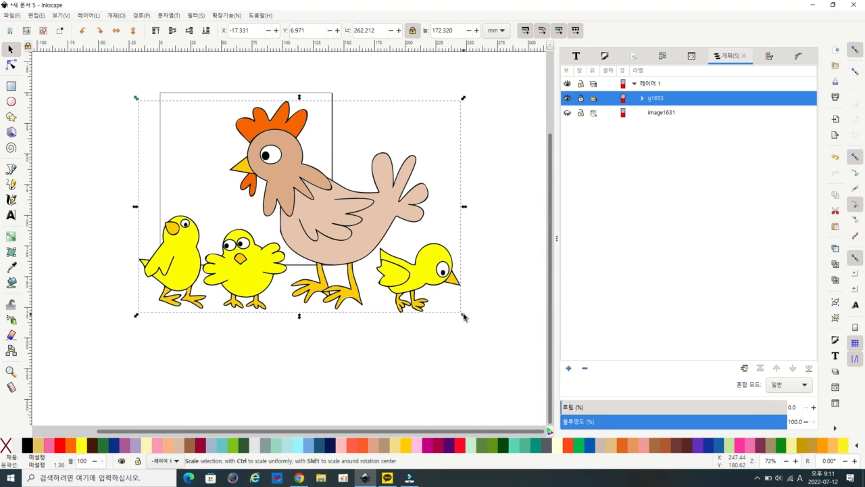
drag(463, 314, 306, 221)
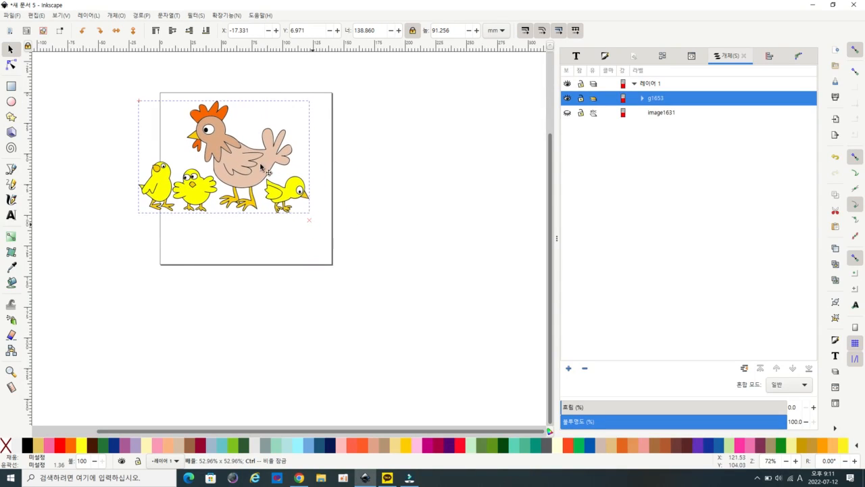
Step: Scale the hen-and-chicks group down to about 86 × 57 mm and place it inside the page at about X 20, Y 41 mm
drag(251, 166, 275, 192)
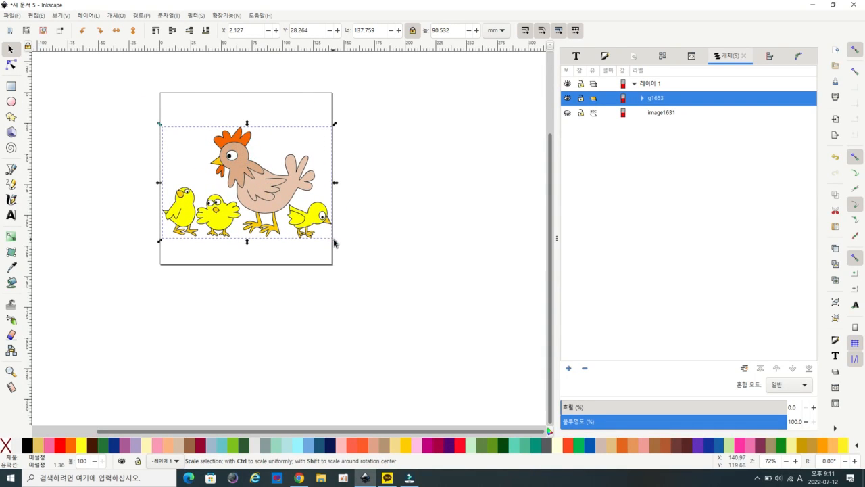
drag(334, 242, 311, 228)
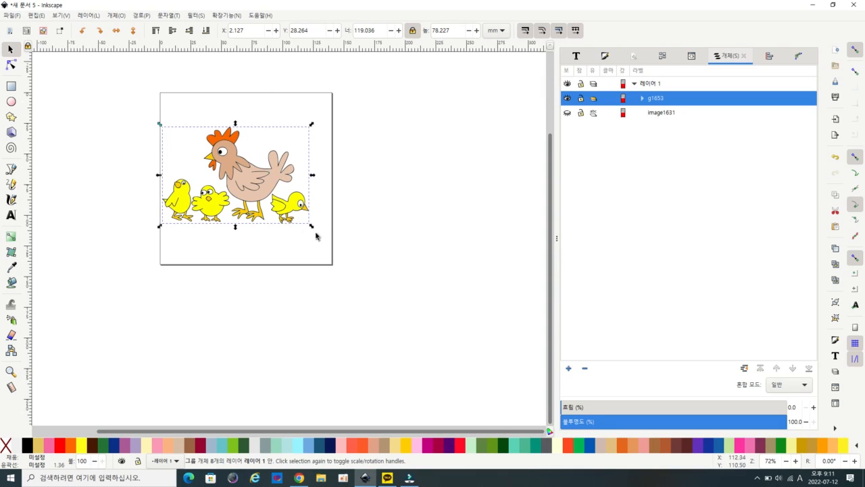
click(382, 30)
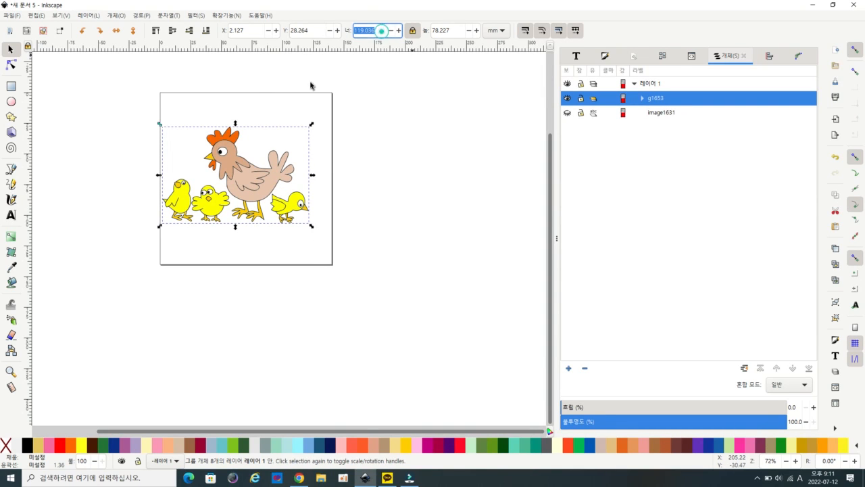
click(450, 30)
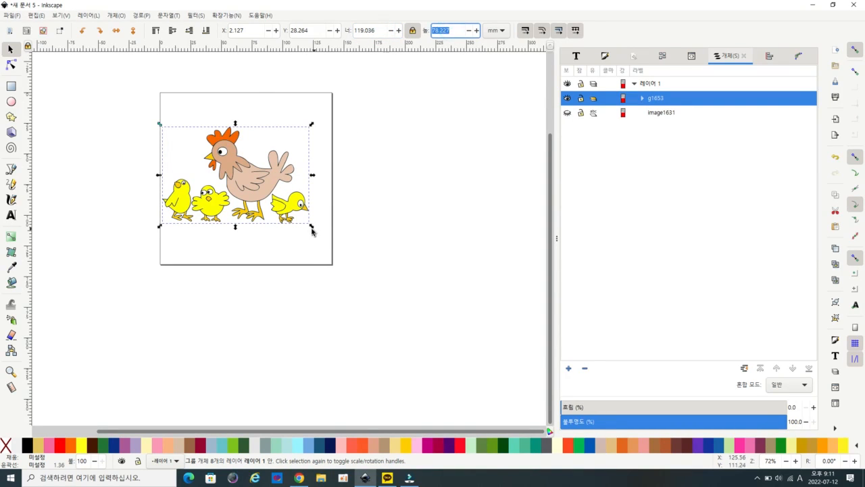
drag(311, 226, 289, 210)
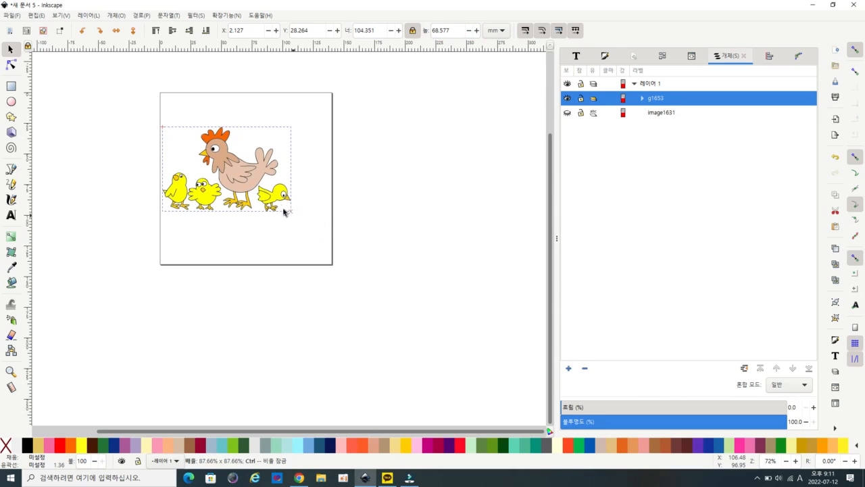
drag(245, 176, 261, 184)
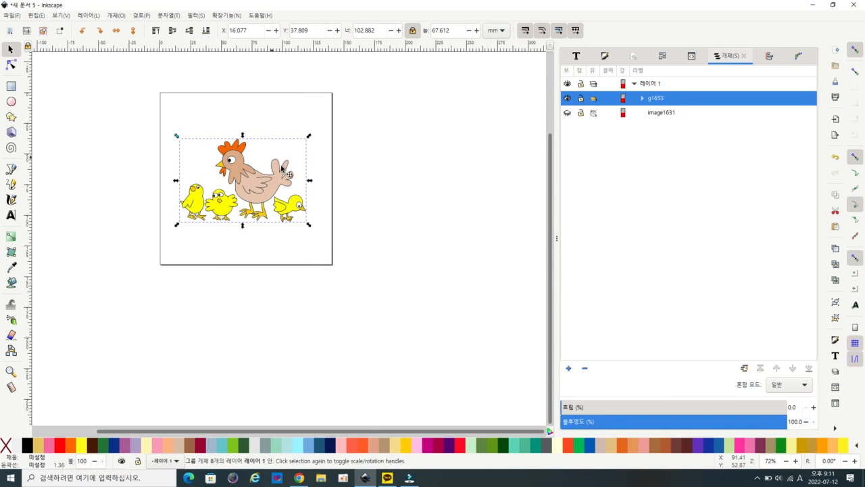
drag(309, 225, 288, 212)
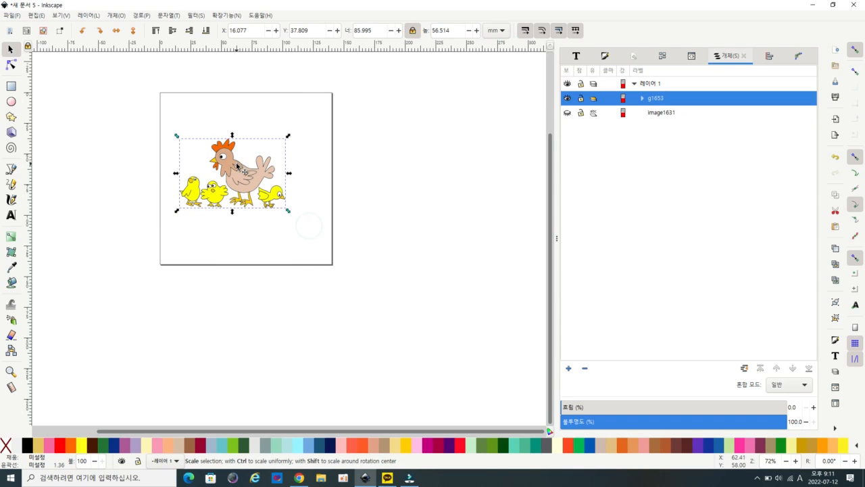
drag(244, 167, 249, 171)
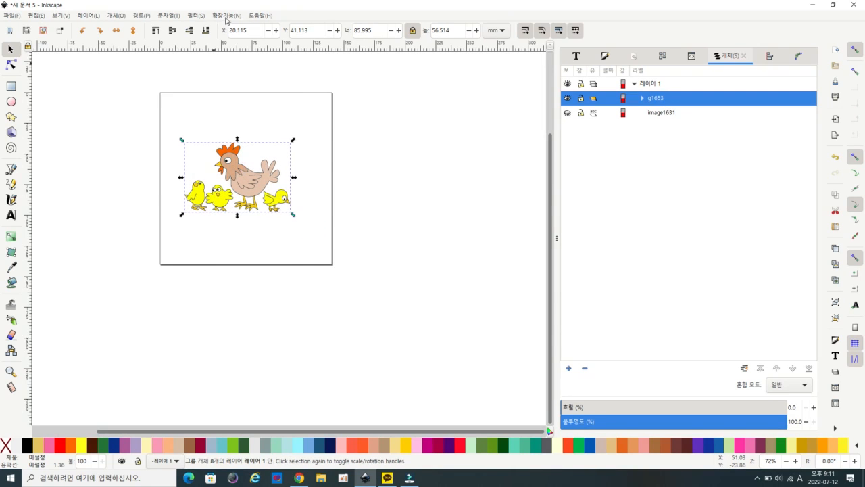
Step: Simulate the group's stitching in Ink/Stitch and speed playback up to 262144 stitches/sec to run through the whole design
click(227, 15)
click(233, 60)
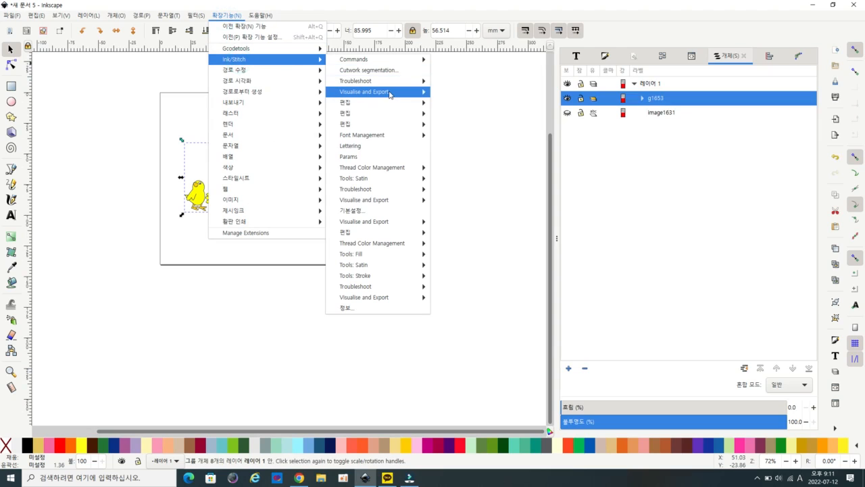
click(471, 93)
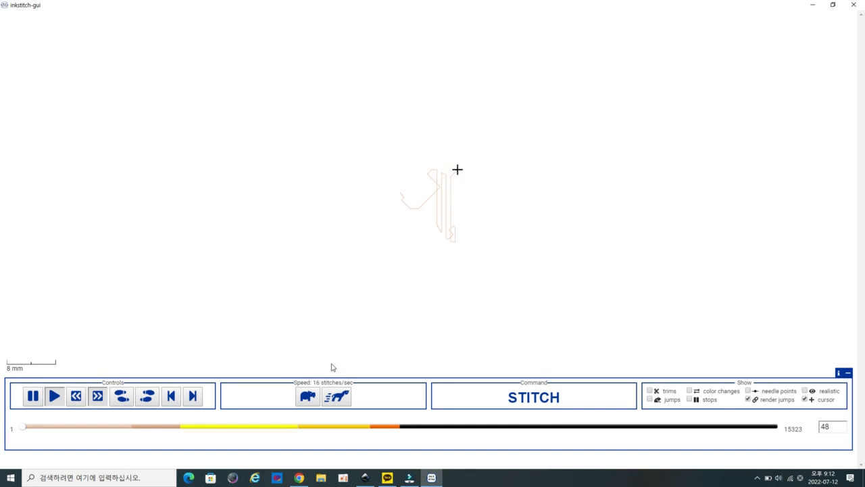
click(338, 398)
click(338, 399)
click(338, 398)
click(338, 399)
click(338, 399)
click(338, 398)
click(338, 399)
click(338, 399)
click(338, 399)
click(338, 399)
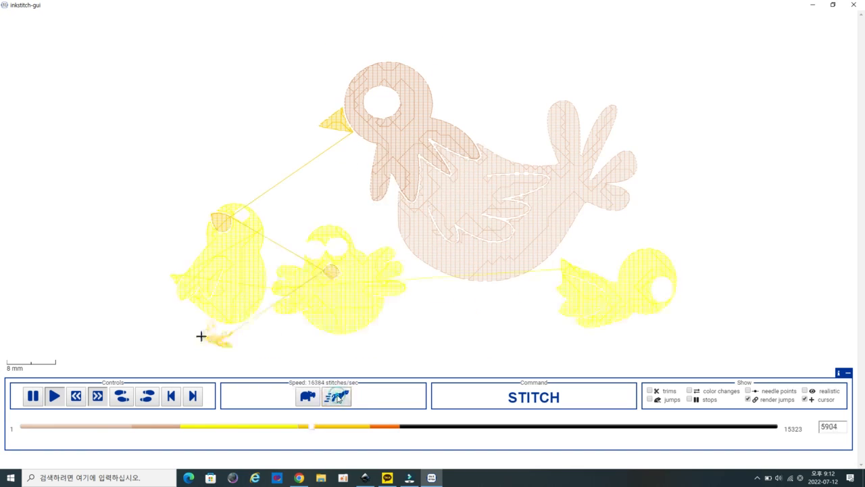
click(338, 399)
click(338, 399)
click(338, 399)
click(338, 398)
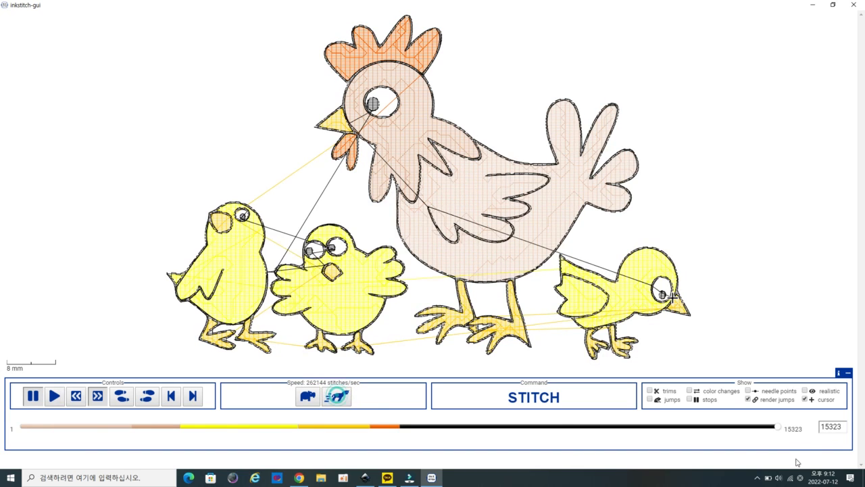
Step: Check the finished stitch-out in realistic rendering and close the simulator
click(816, 396)
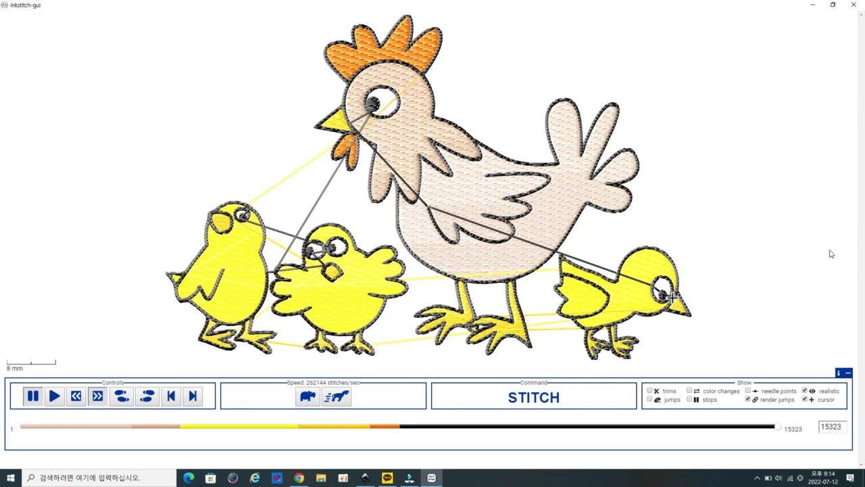
click(854, 5)
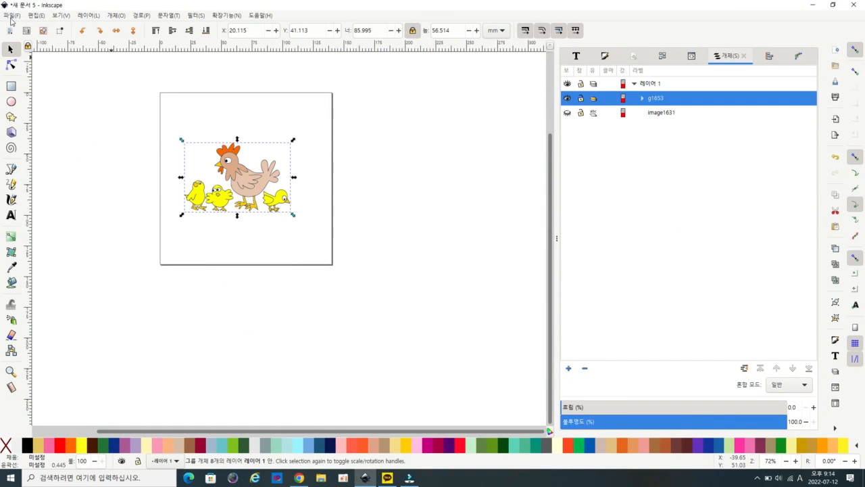
Step: Save the design as "20220712 dock" in the Ink/Stitch Janome Embroidery Format (.jef)
click(13, 16)
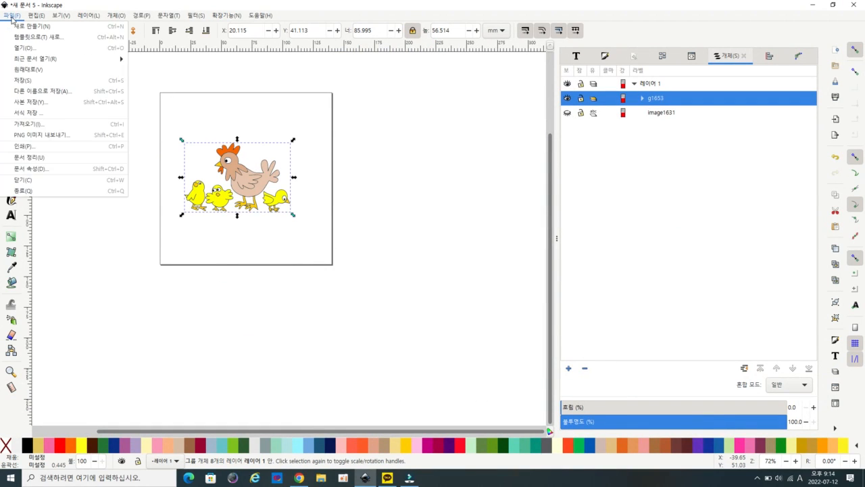
click(55, 92)
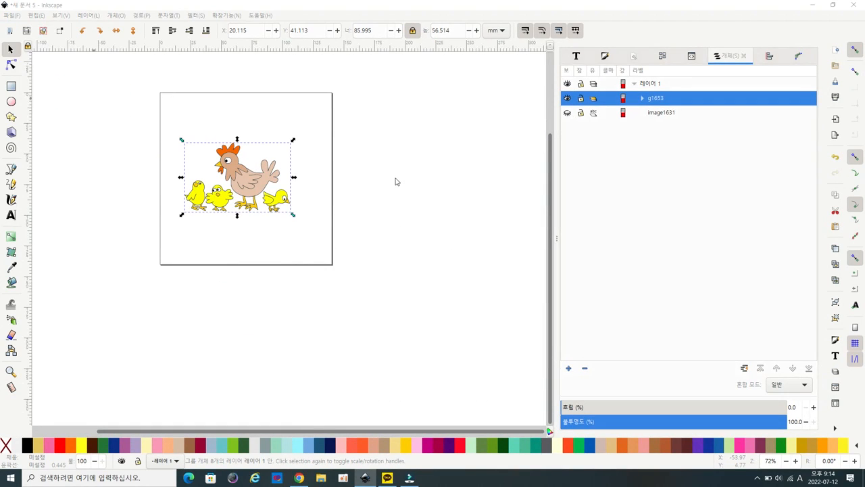
click(298, 176)
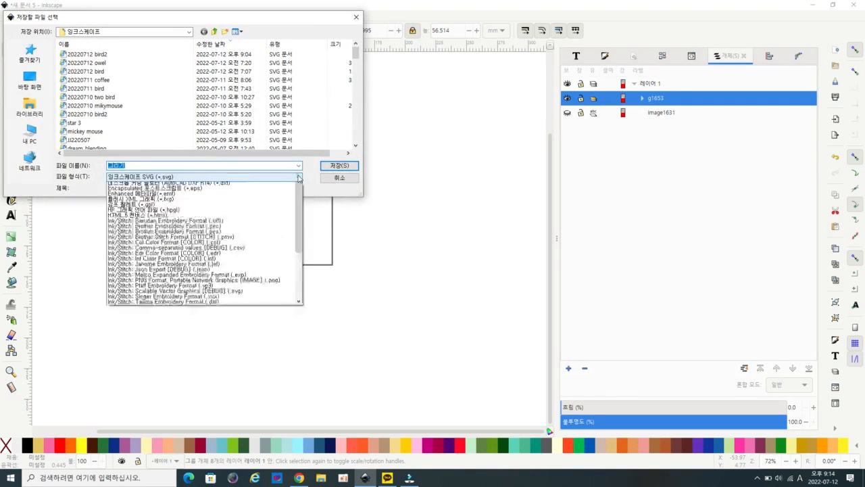
click(227, 303)
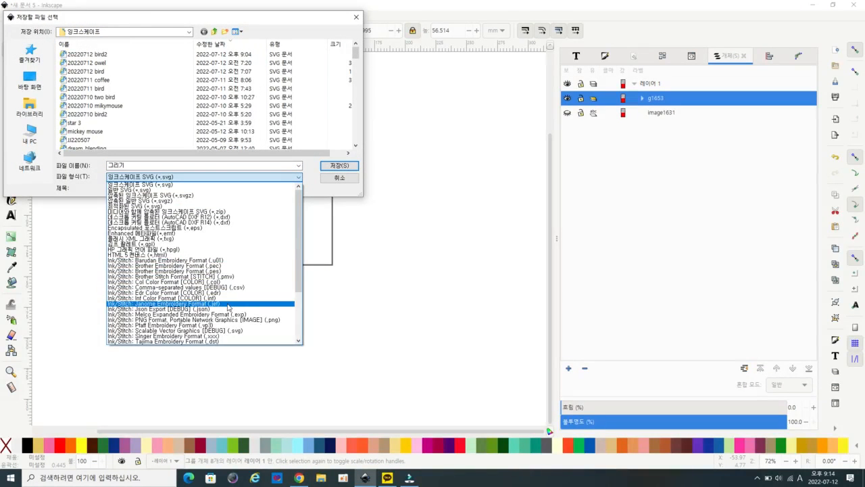
double_click(138, 166)
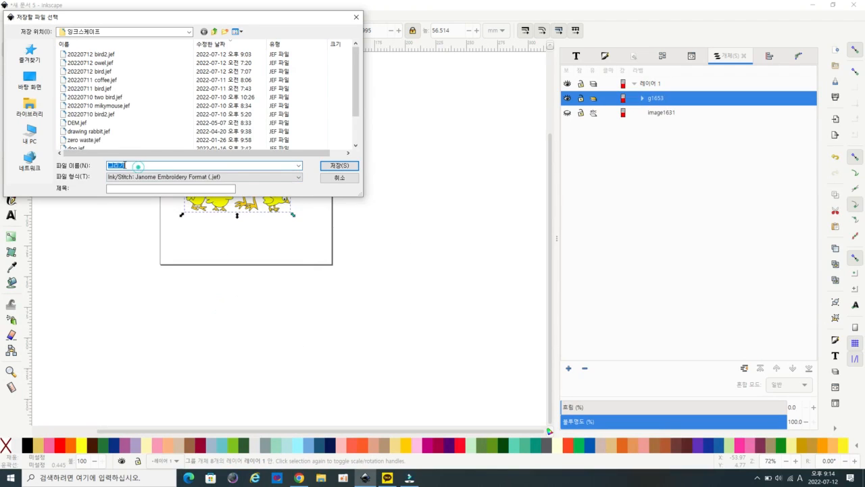
text(20220)
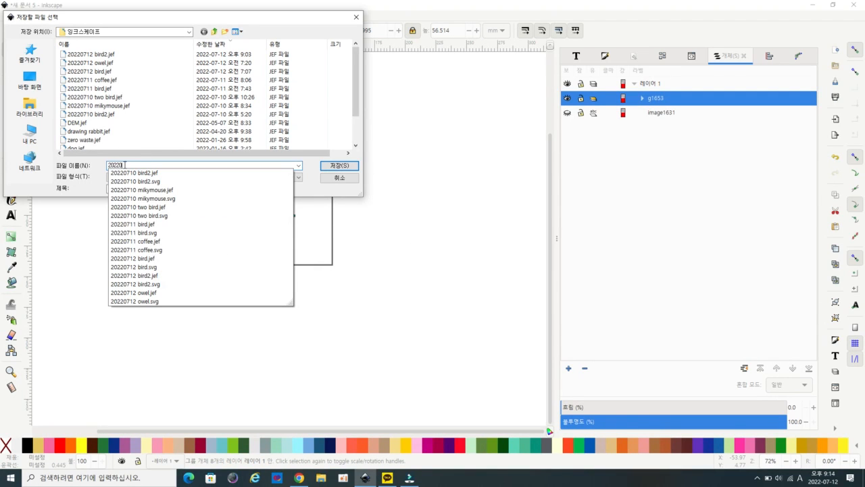
text(712)
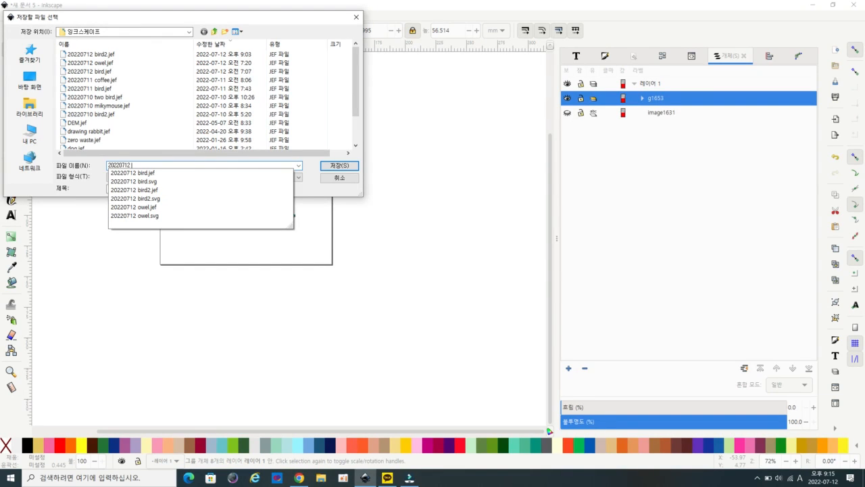
text(d)
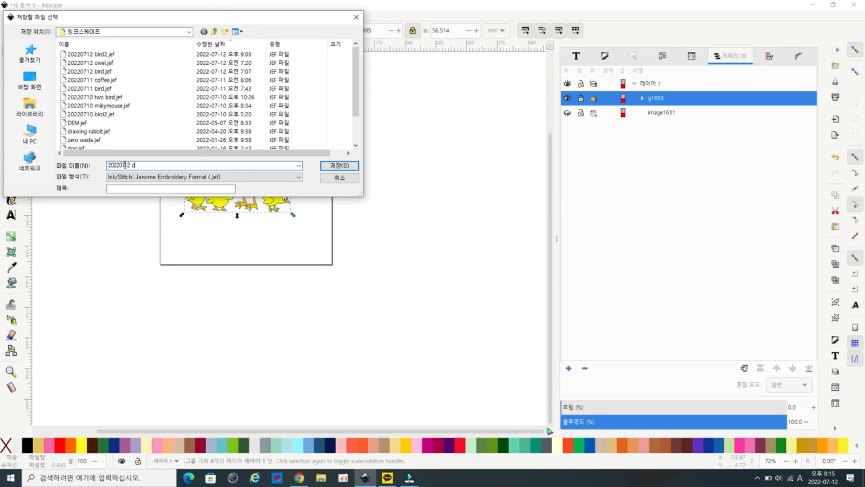
text(ock)
click(344, 168)
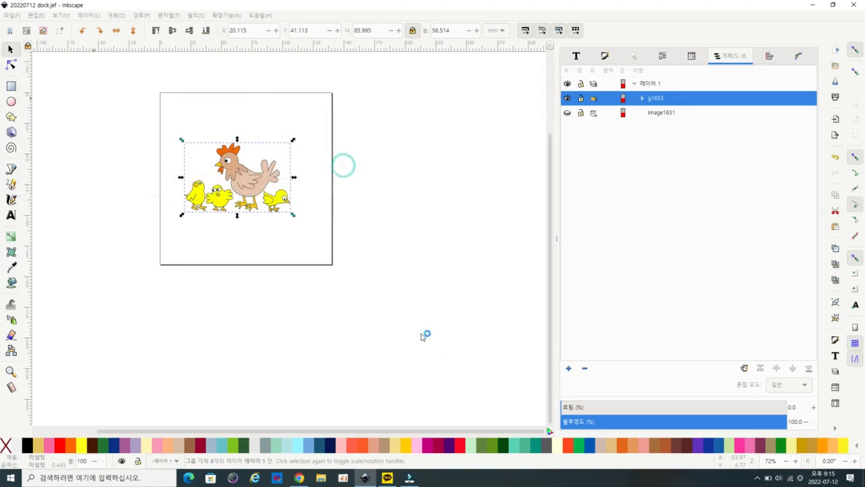